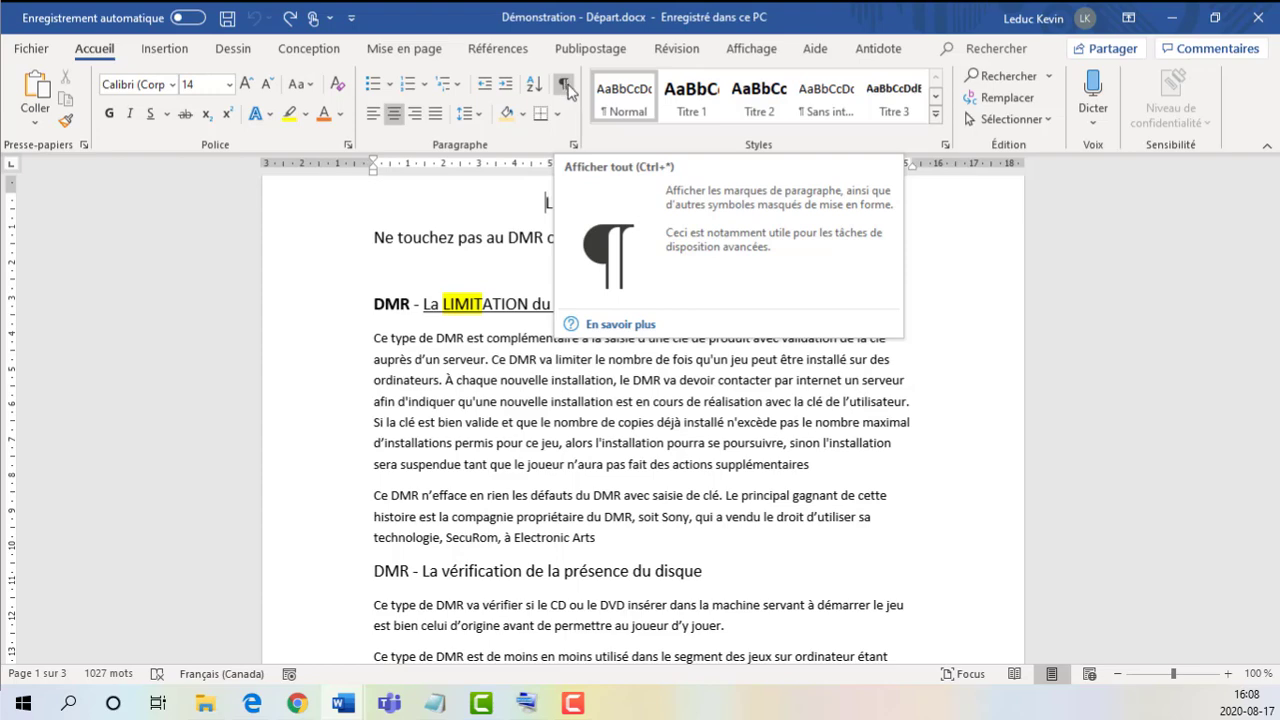
Step: Display the paragraph marks and other hidden formatting symbols throughout the document
click(565, 87)
scroll(770, 420, up, 2)
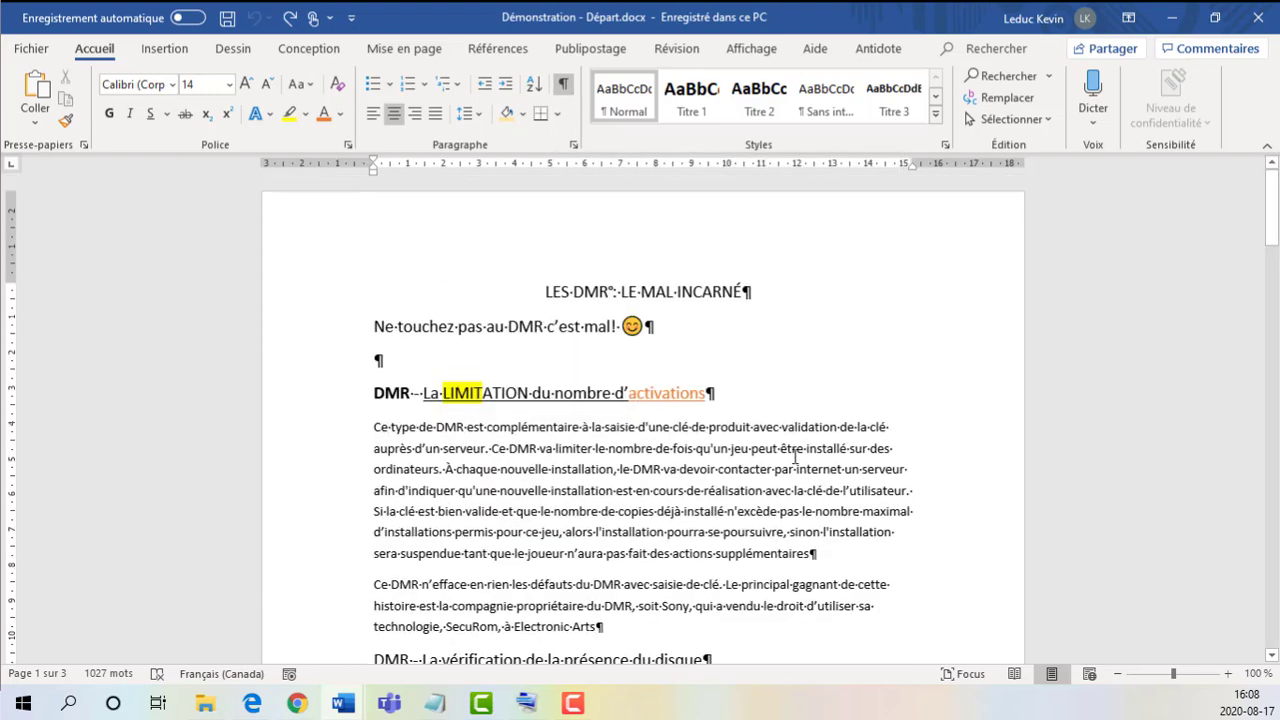
Step: Examine where each paragraph starts and ends from the document title down to the first DMR heading, using the paragraph marks
click(748, 293)
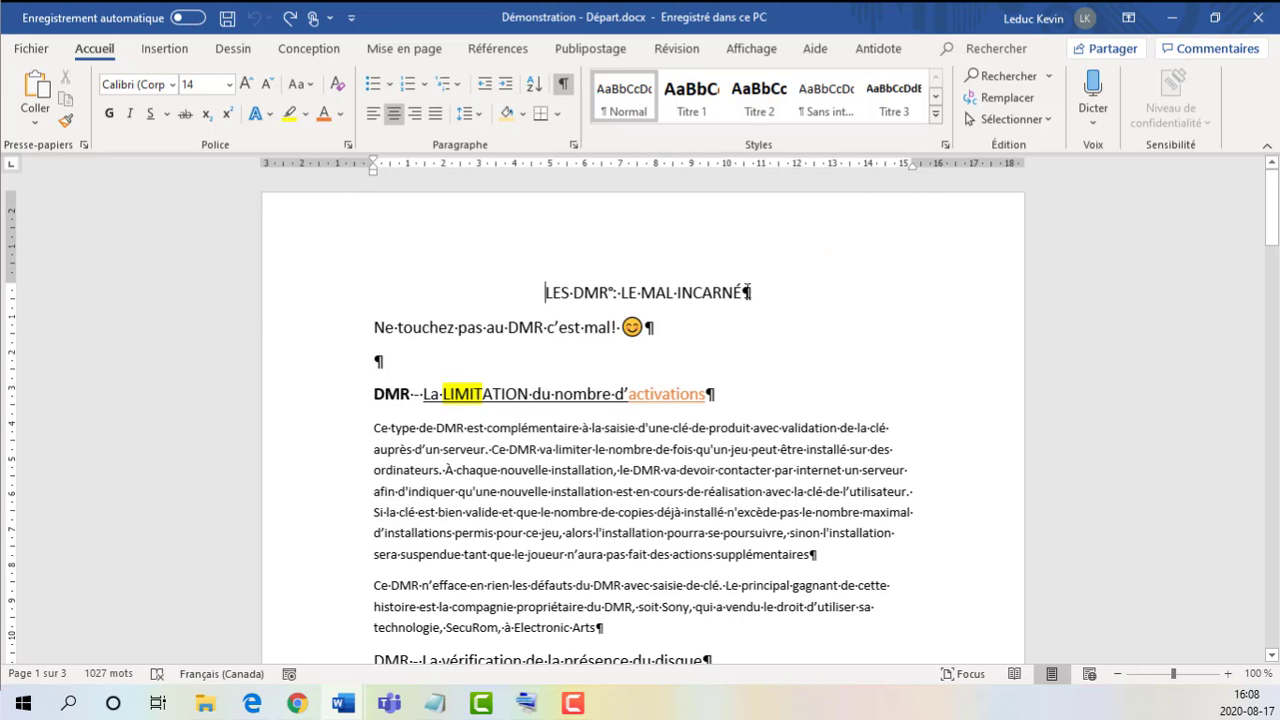
double_click(745, 291)
click(755, 291)
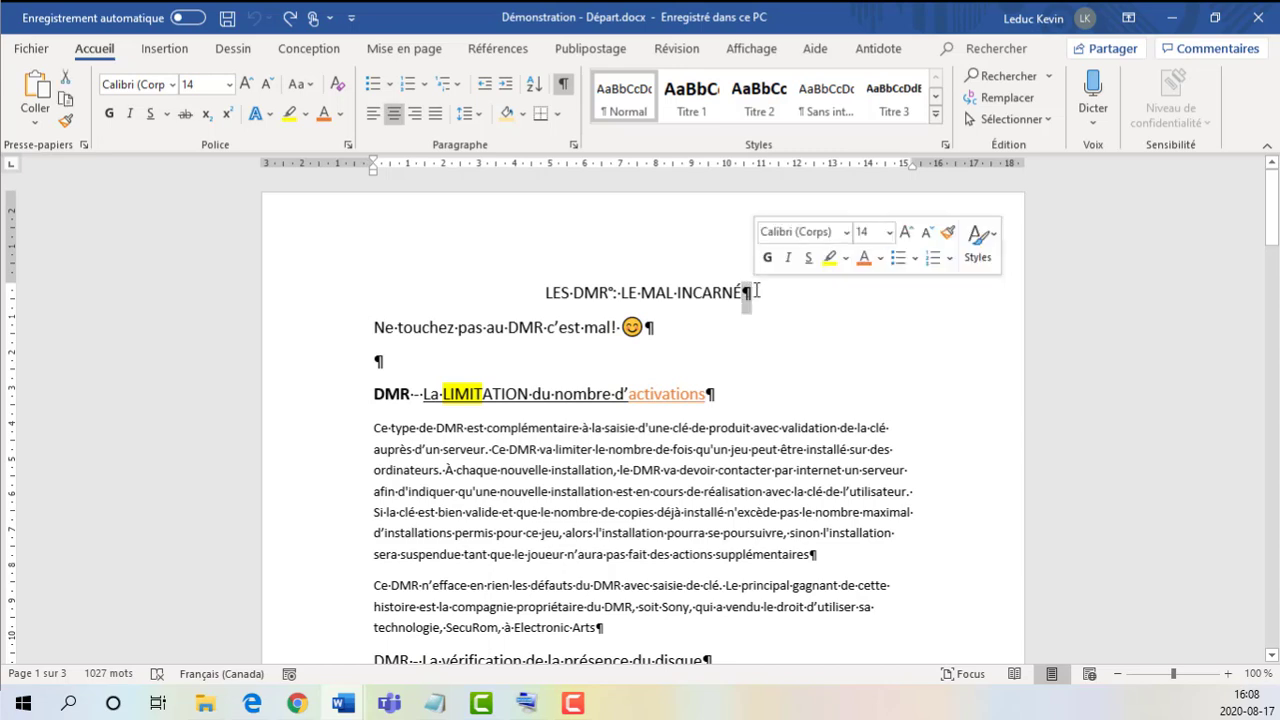
click(748, 296)
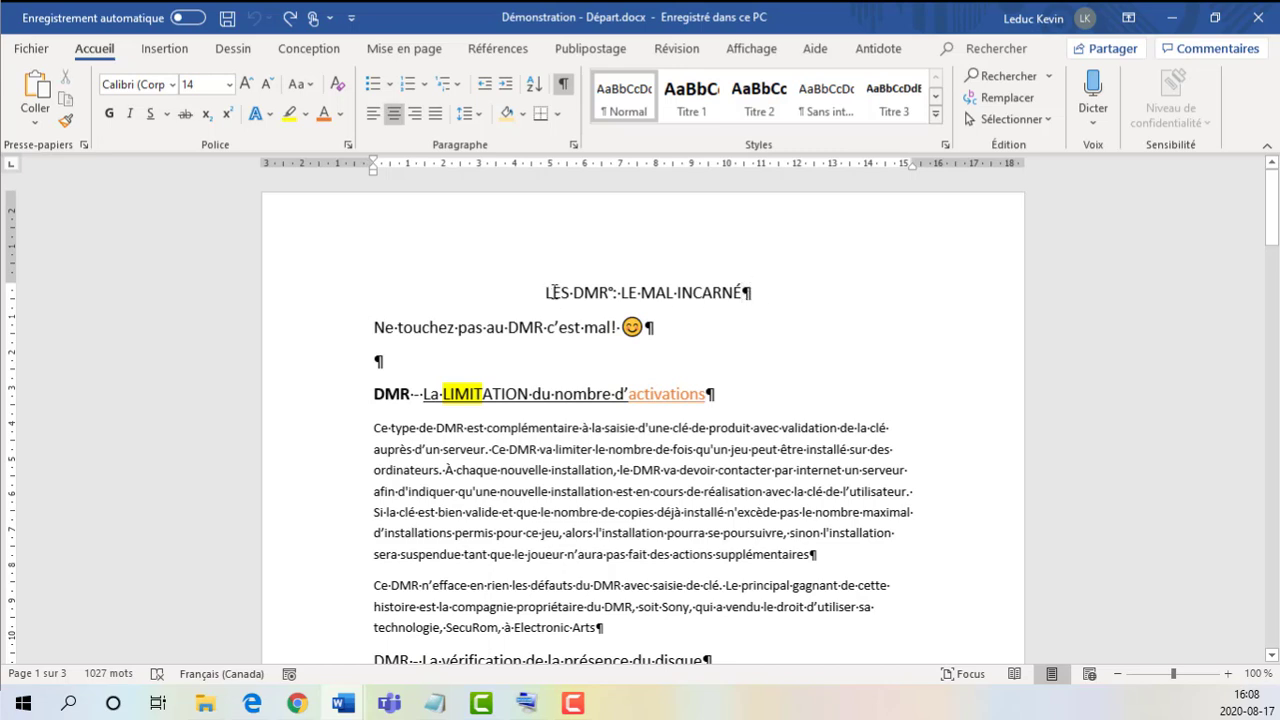
drag(549, 291, 738, 293)
click(741, 293)
drag(375, 328, 650, 332)
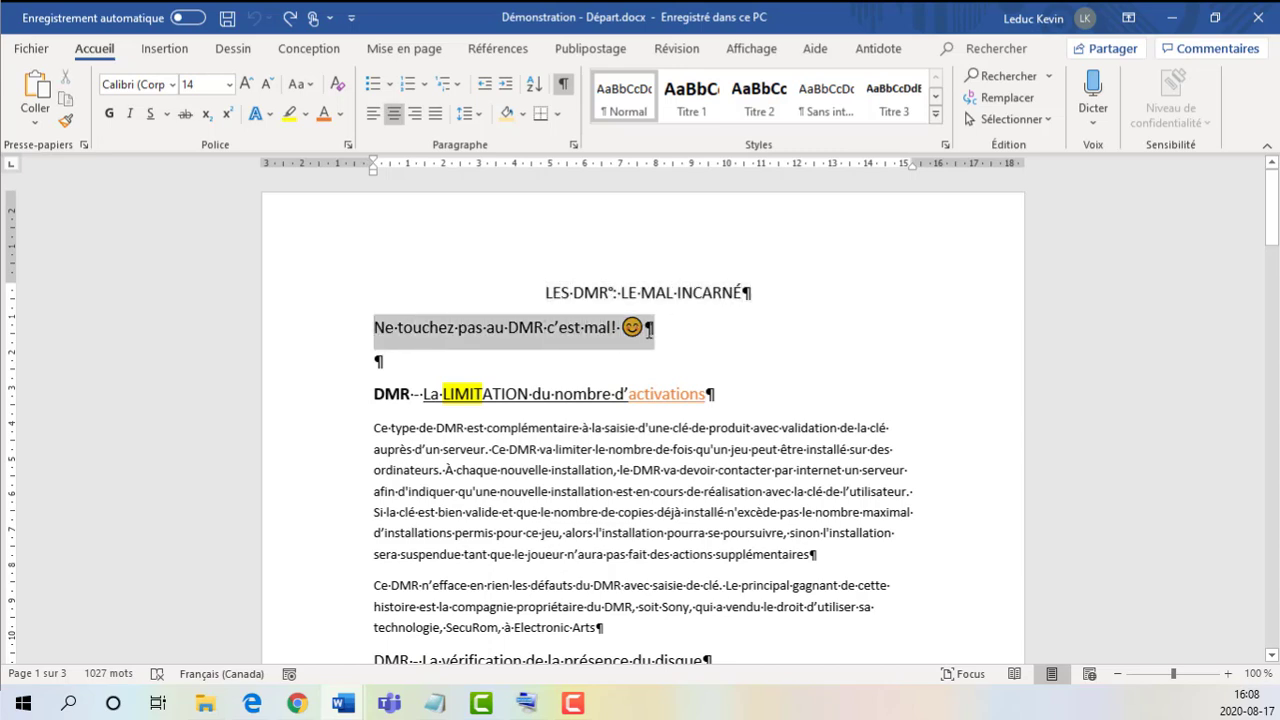
drag(377, 363, 711, 393)
click(748, 293)
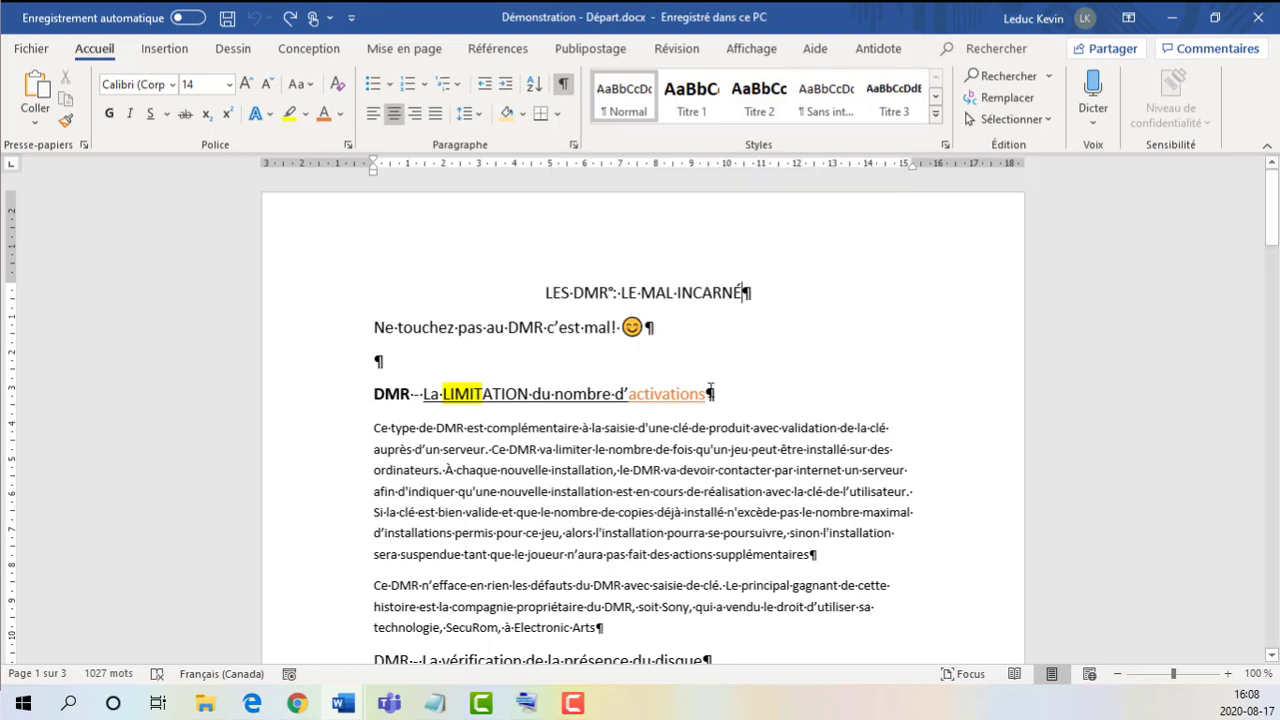
drag(707, 393, 718, 391)
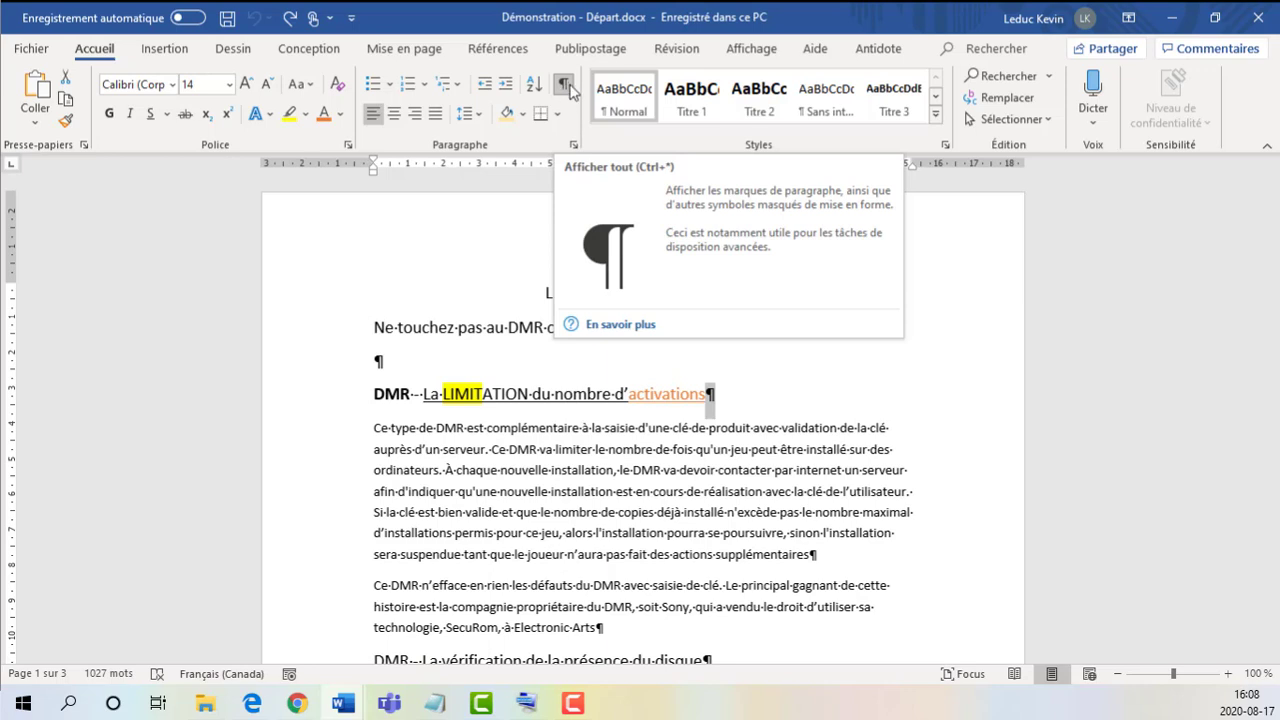
click(716, 397)
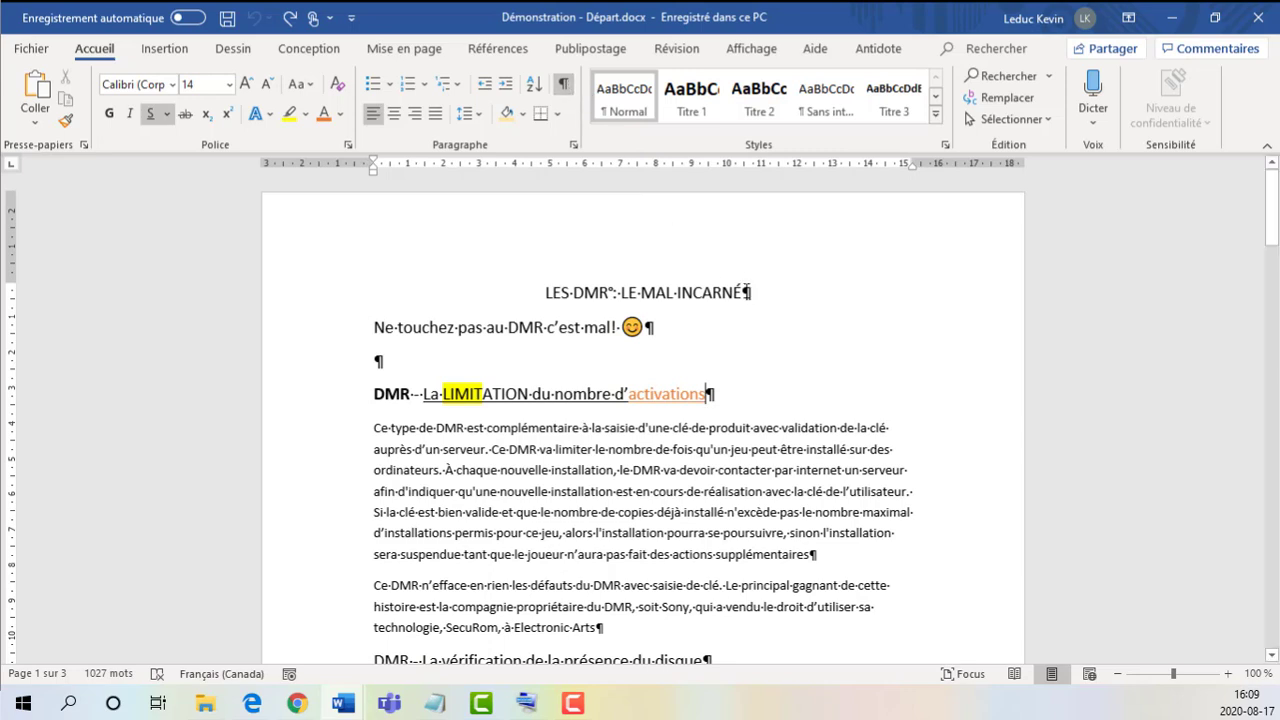
double_click(745, 291)
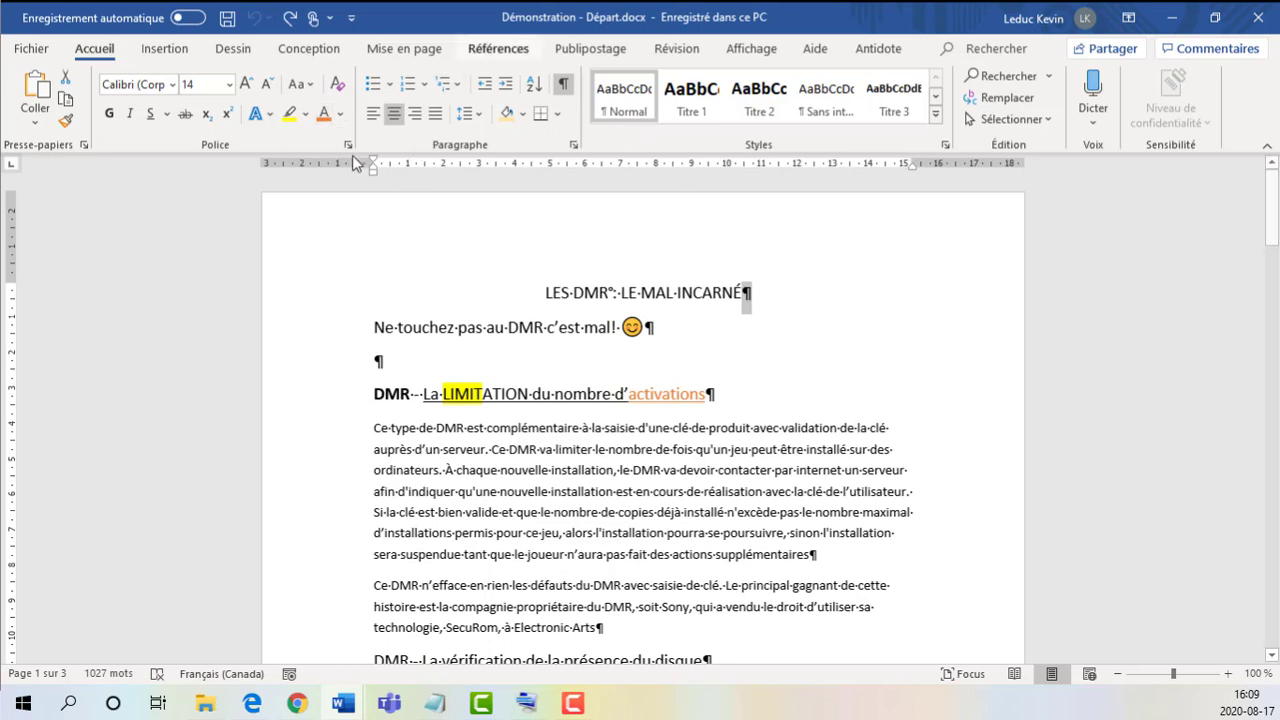
Step: Indent the first line of the paragraph beginning "Ce type de DMR est complémentaire" by 1 cm using the ruler
click(377, 427)
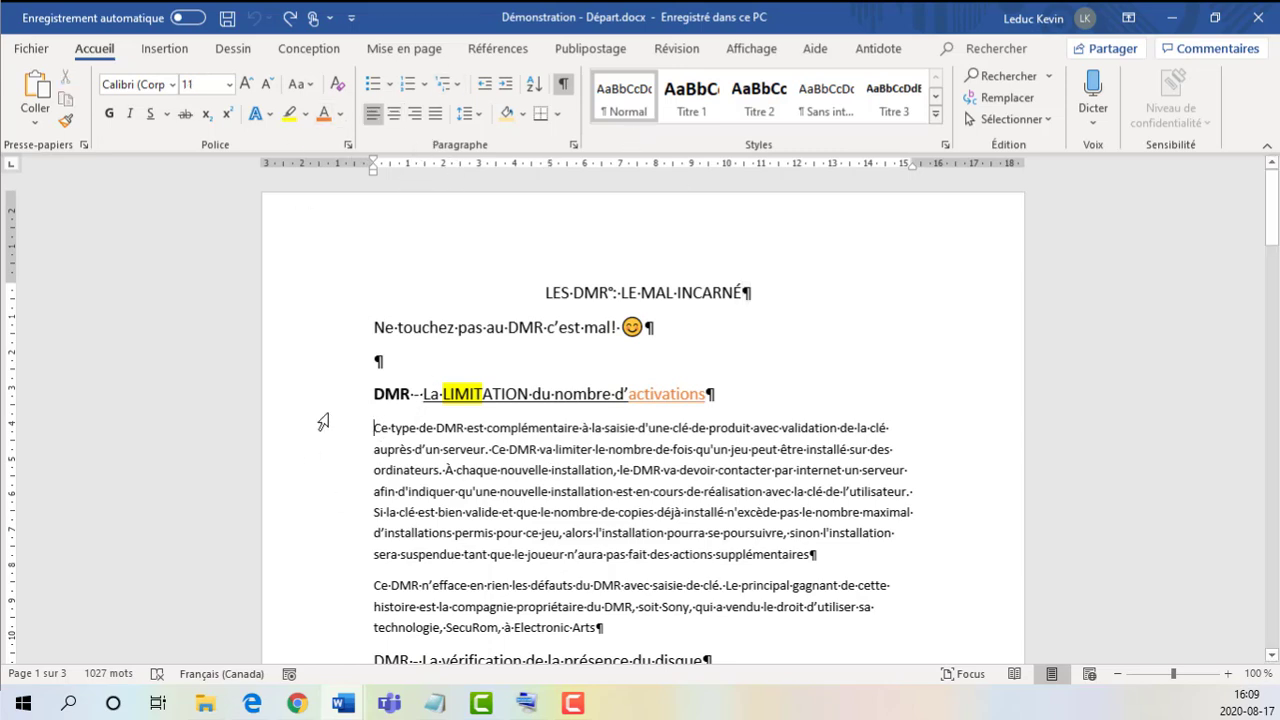
scroll(395, 471, down, 1)
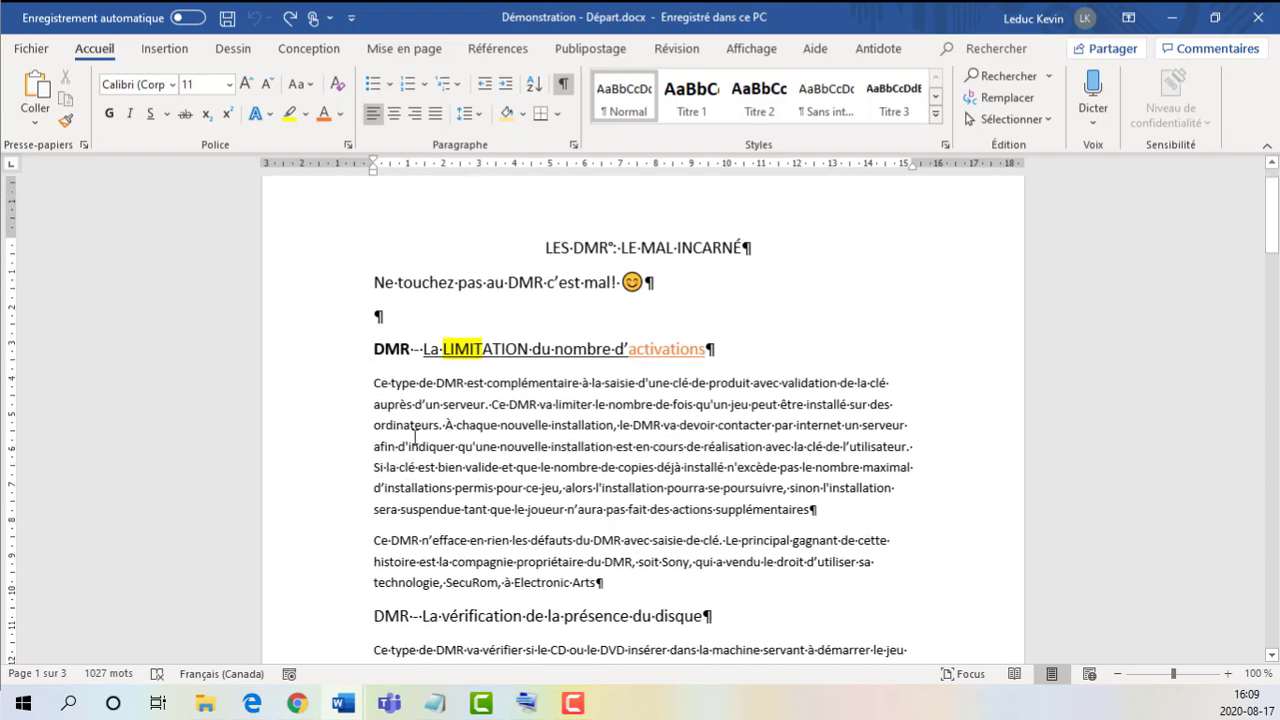
scroll(397, 395, up, 1)
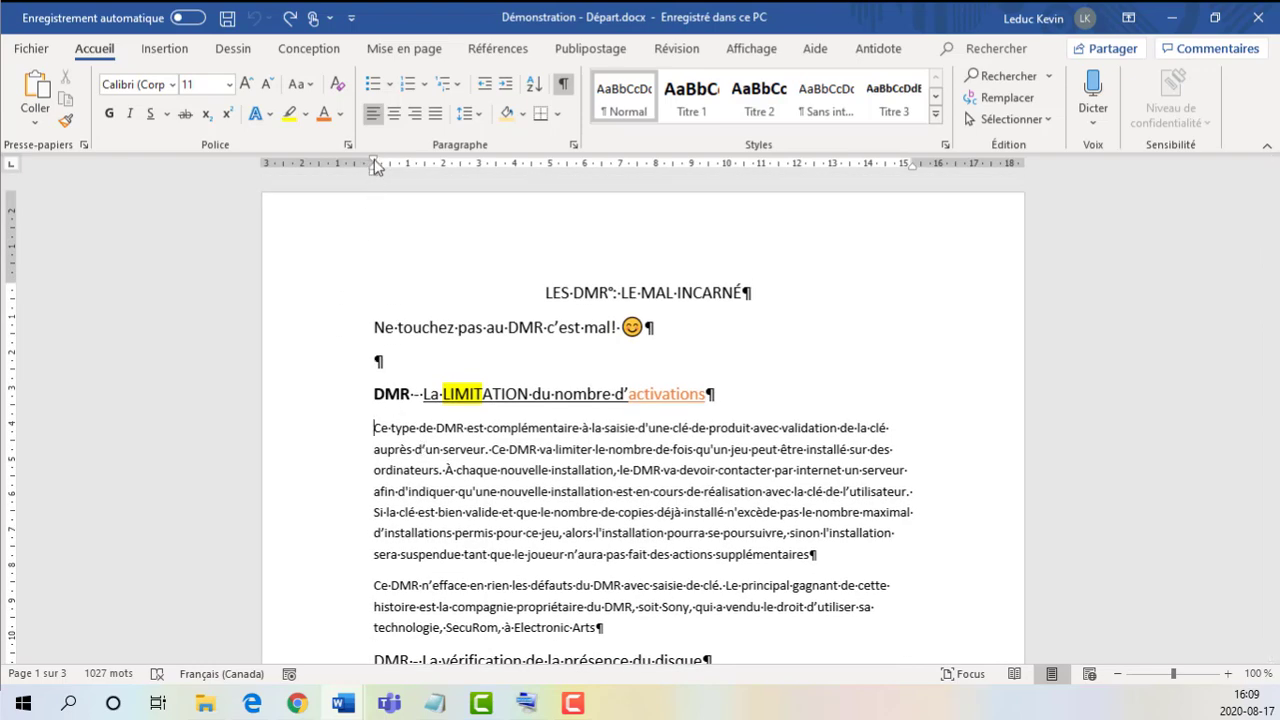
mouse_move(373, 160)
mouse_down()
mouse_move(428, 165)
mouse_move(308, 176)
mouse_move(426, 172)
mouse_move(411, 166)
mouse_up()
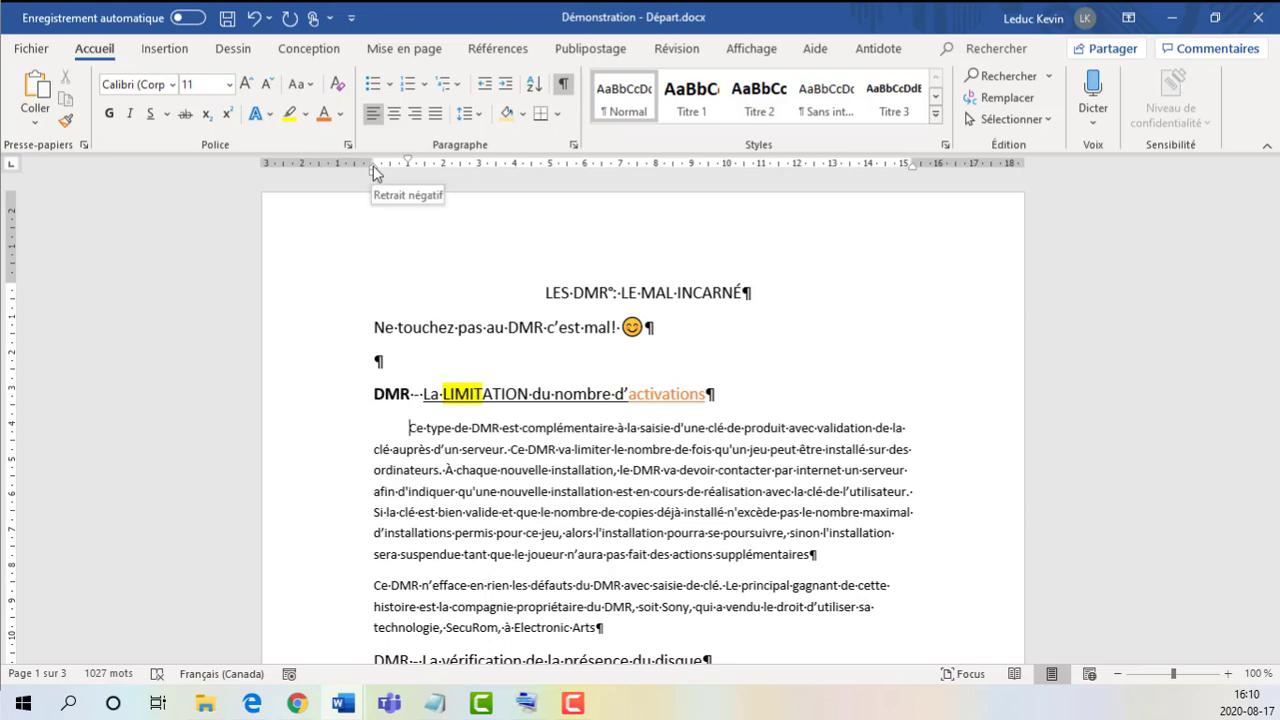
Step: Try extending the paragraph's following lines 1 cm into the left margin, and shifting the whole paragraph to about 8.75 cm and back
mouse_move(375, 170)
mouse_down()
mouse_move(324, 170)
mouse_move(384, 171)
mouse_move(373, 170)
mouse_up()
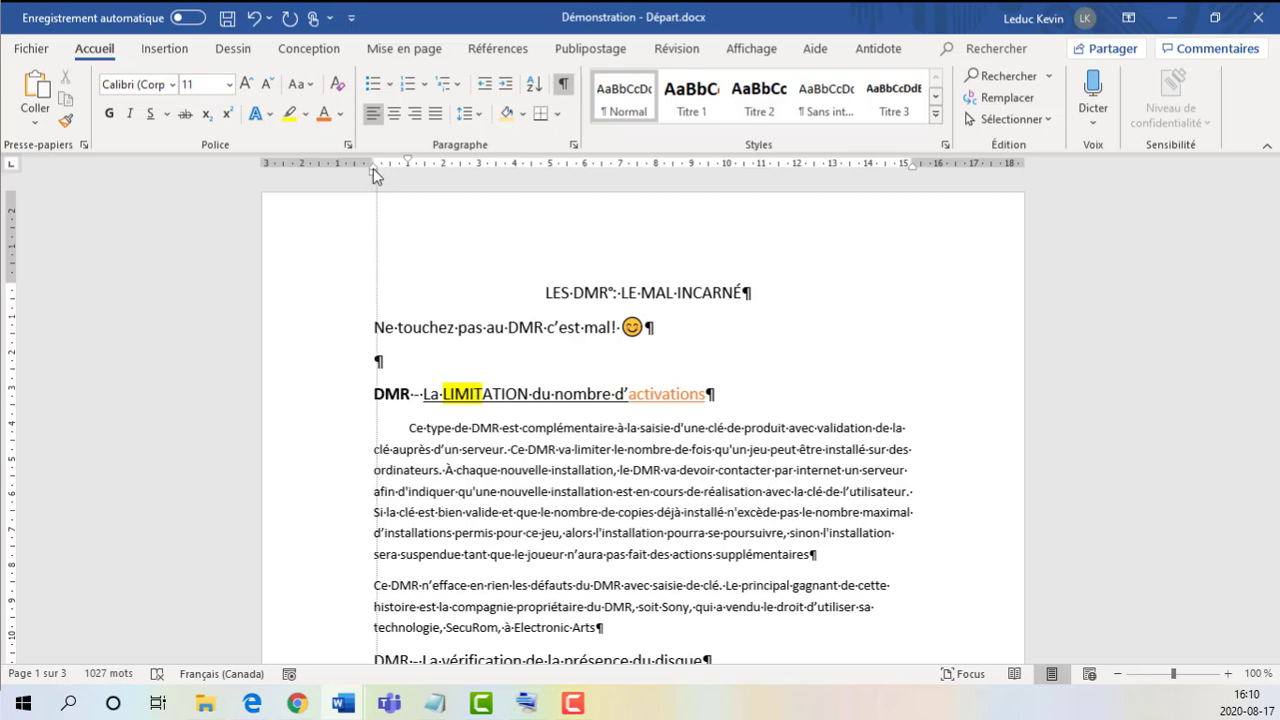
mouse_move(373, 170)
mouse_down()
mouse_move(306, 170)
mouse_move(392, 172)
mouse_move(339, 172)
mouse_up()
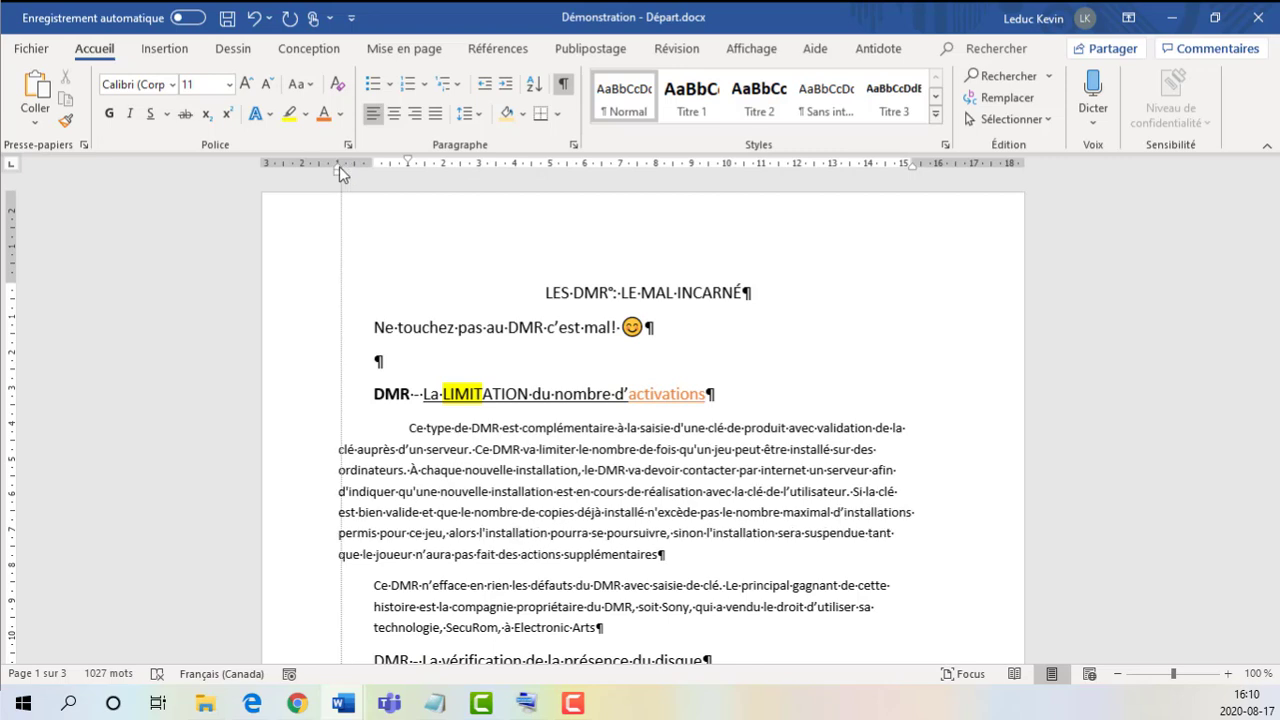
drag(339, 167, 339, 170)
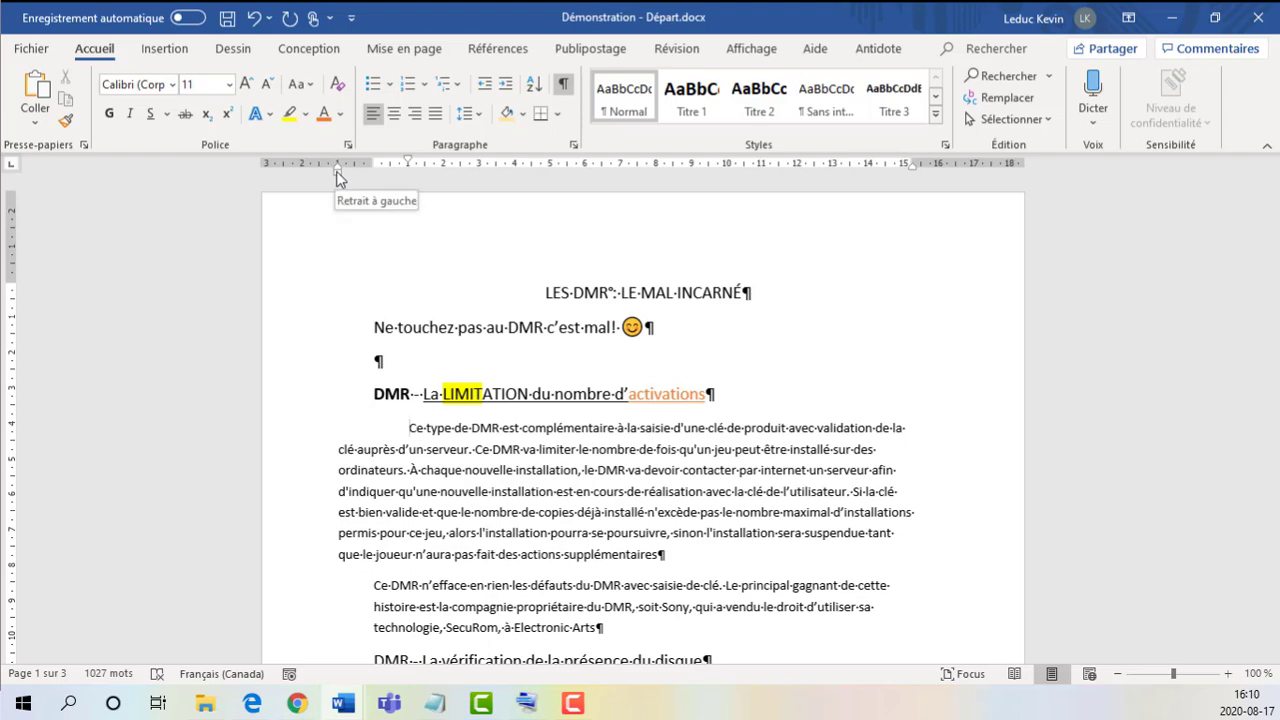
mouse_move(337, 172)
mouse_down()
mouse_move(377, 172)
mouse_move(297, 174)
mouse_move(600, 191)
mouse_move(511, 198)
mouse_move(706, 191)
mouse_move(680, 194)
mouse_up()
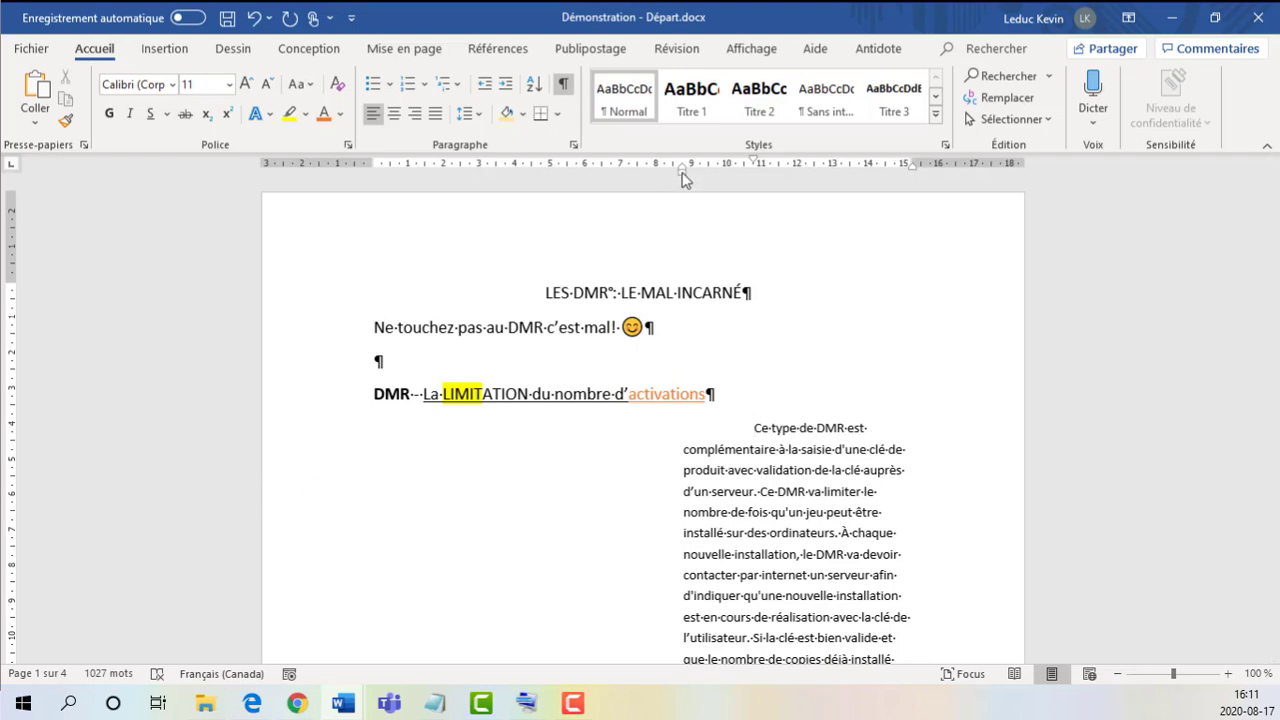
drag(684, 173, 375, 176)
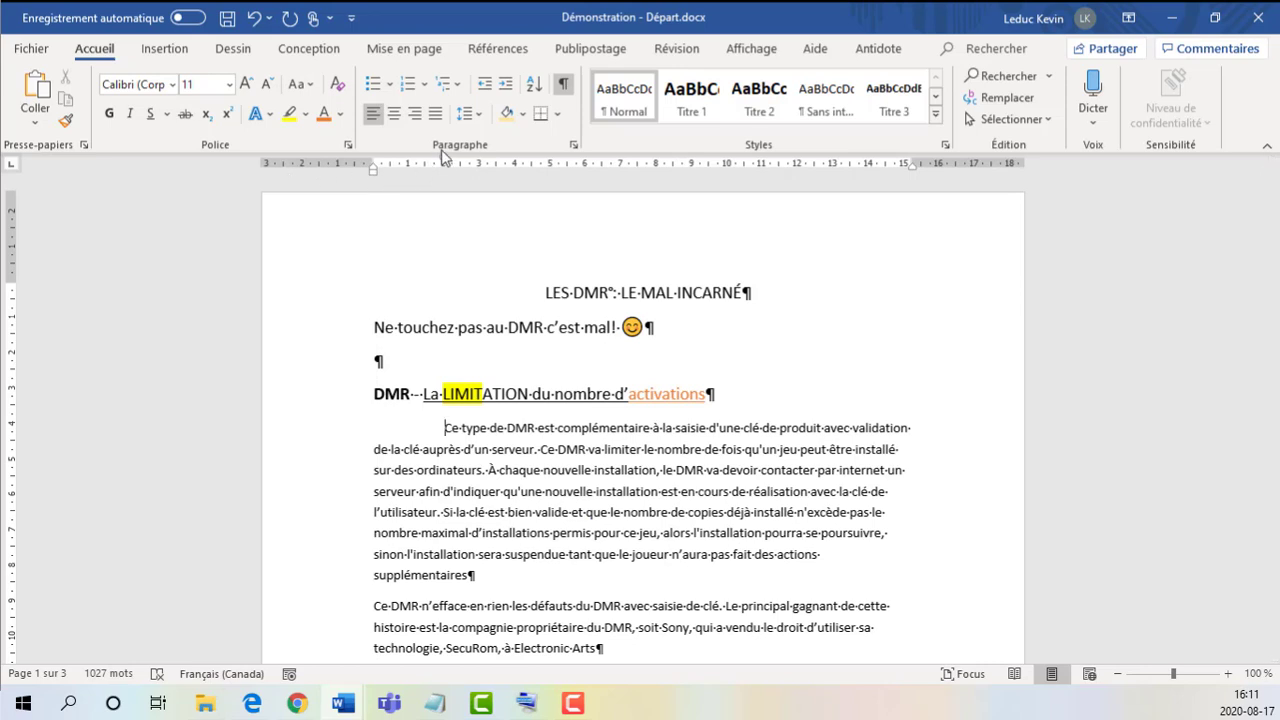
Step: Set the paragraph's first-line indent to 1.25 cm on the ruler
mouse_move(443, 159)
mouse_down()
mouse_move(386, 165)
mouse_move(415, 167)
mouse_up()
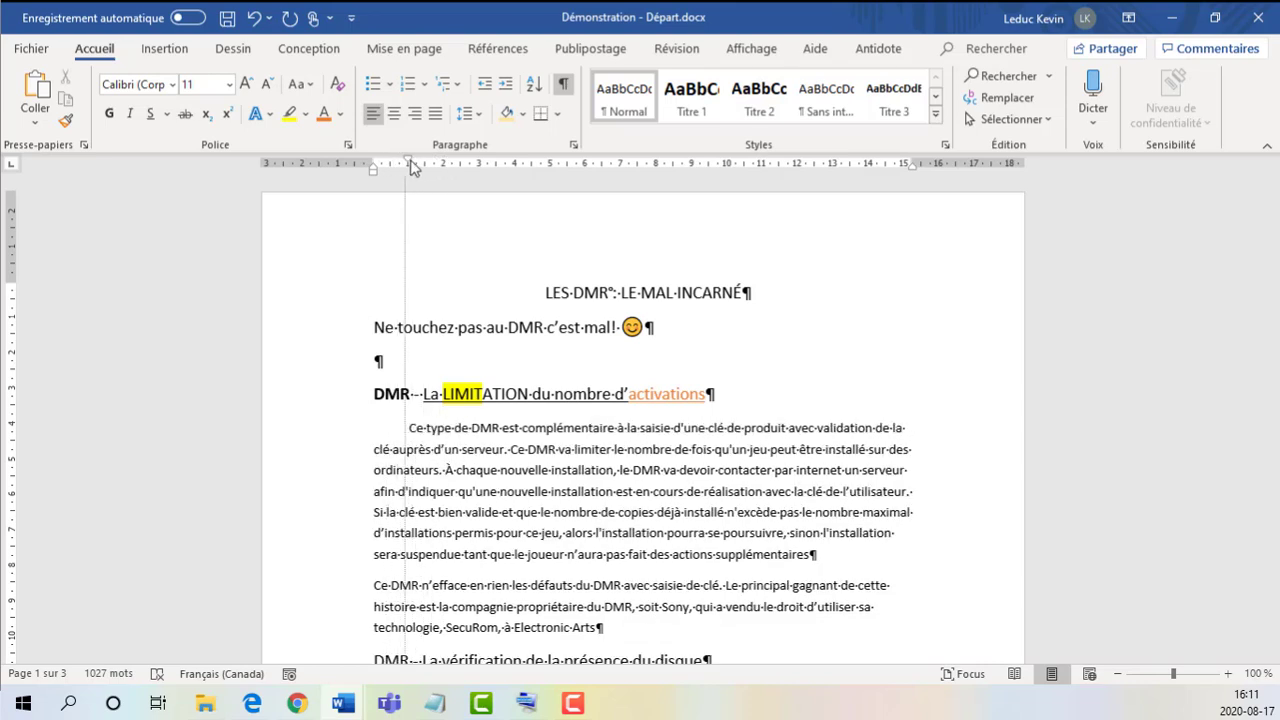
mouse_move(410, 167)
mouse_down()
mouse_move(431, 164)
mouse_move(418, 165)
mouse_up()
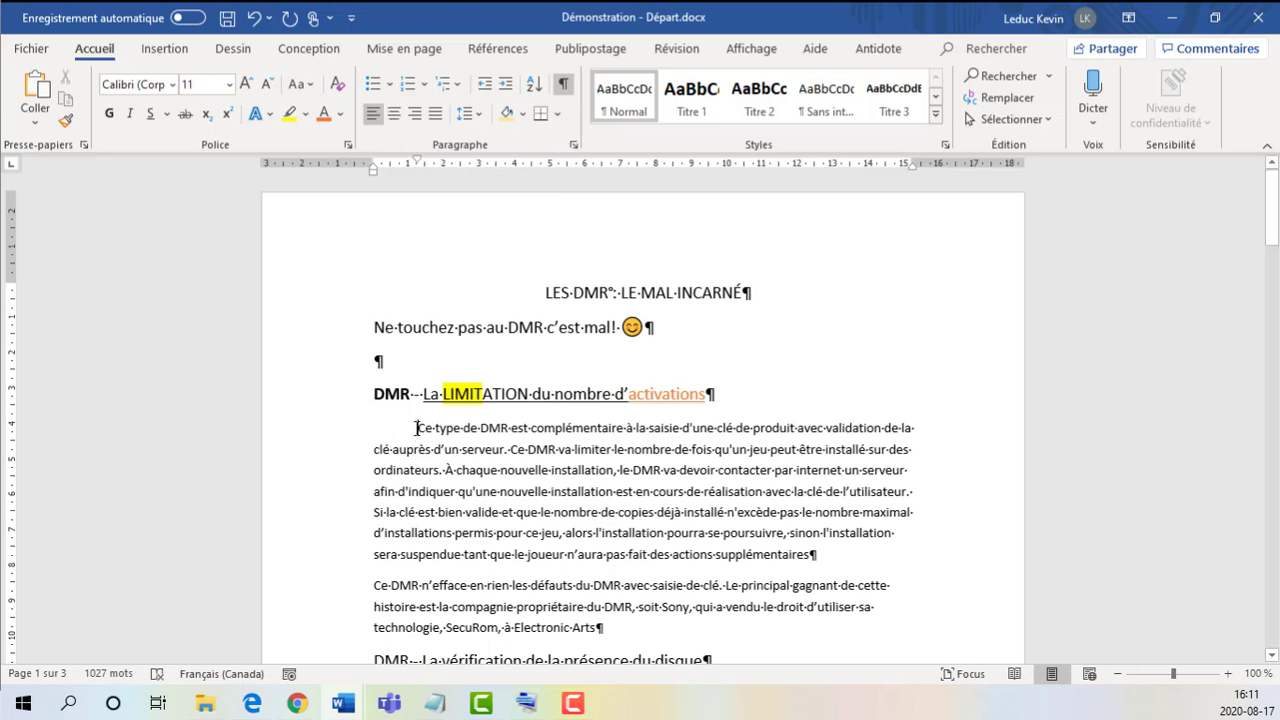
Step: Open the detailed paragraph settings for the first body paragraph and set its first-line indent to 1,50 cm
drag(417, 428, 810, 555)
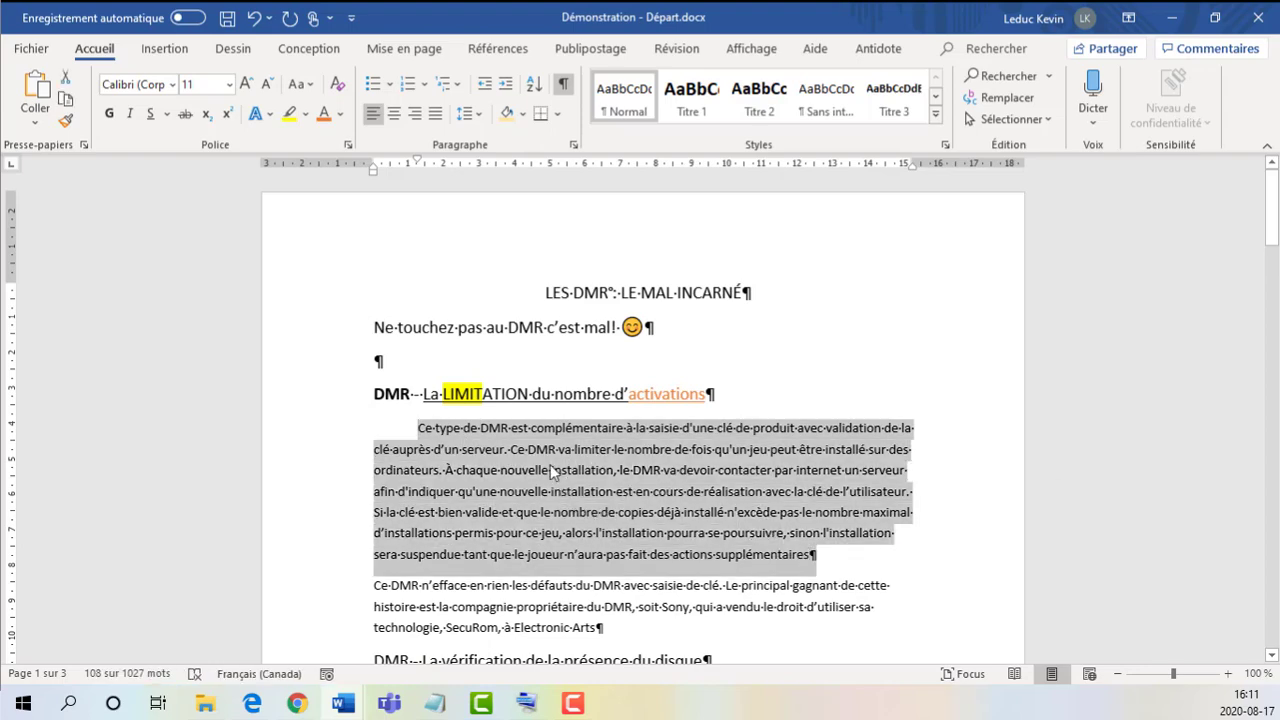
click(552, 469)
drag(827, 554, 418, 428)
click(432, 436)
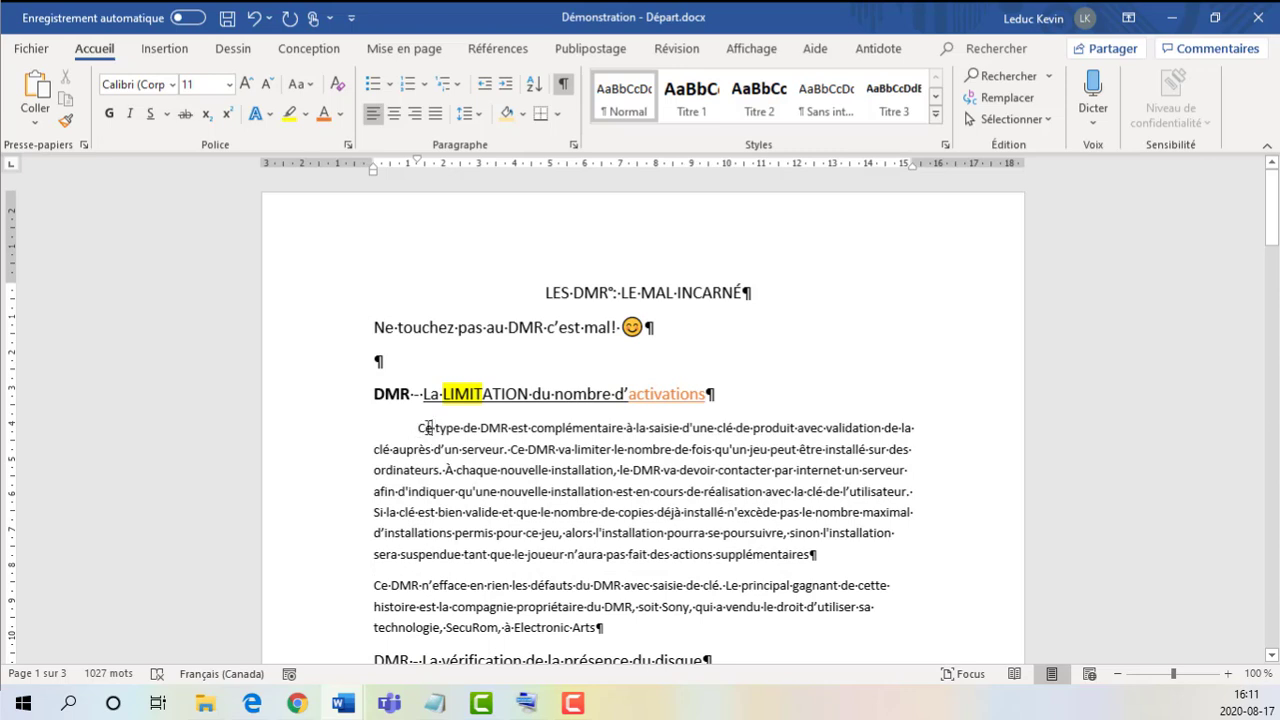
click(575, 147)
drag(596, 96, 957, 100)
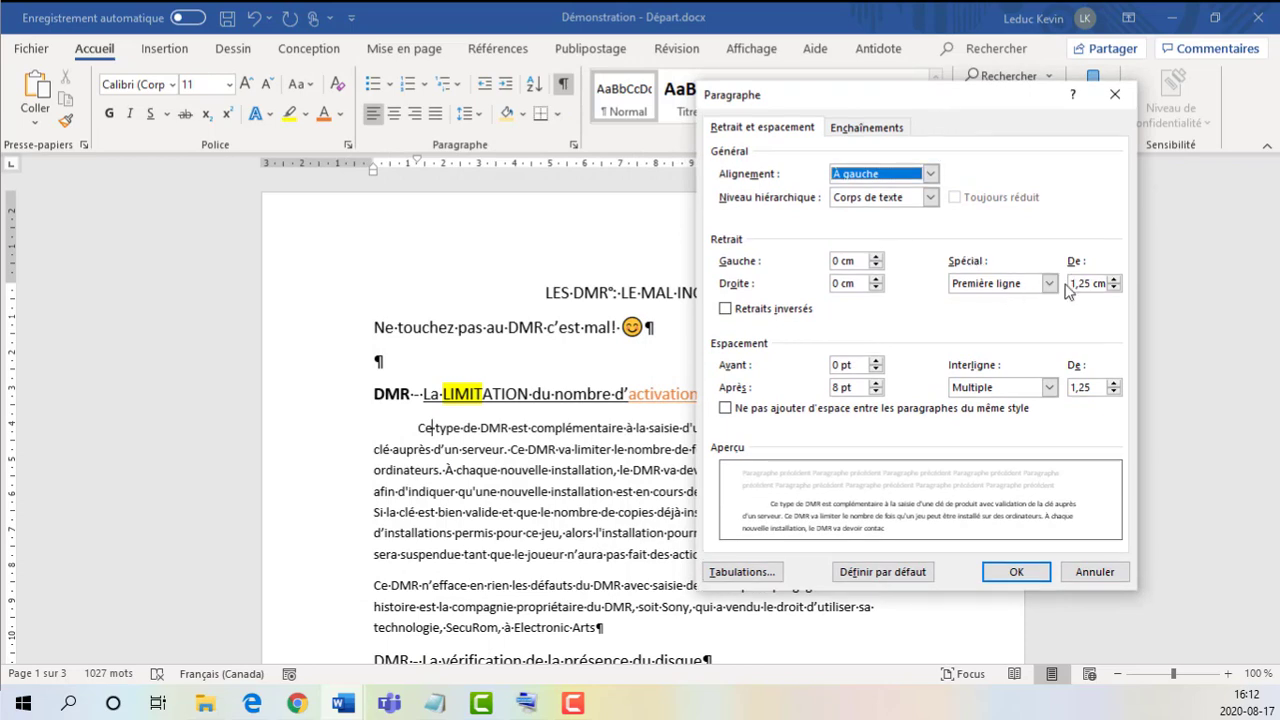
click(990, 288)
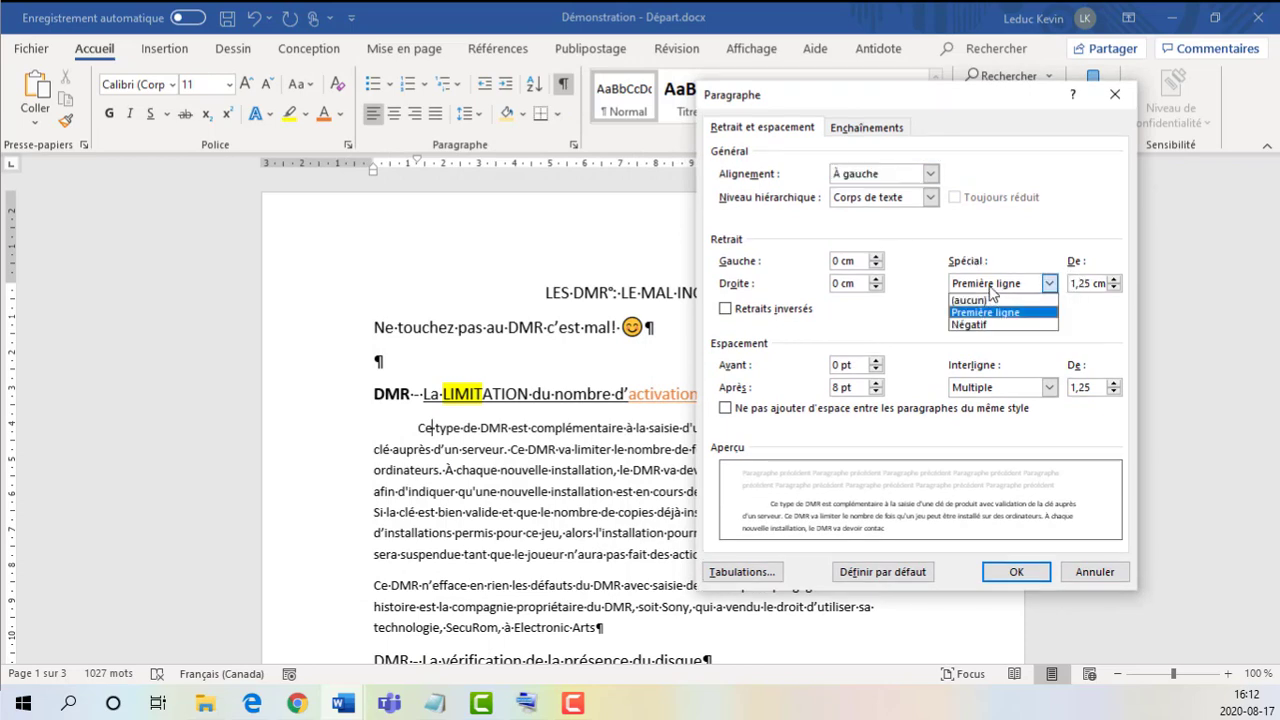
click(1087, 286)
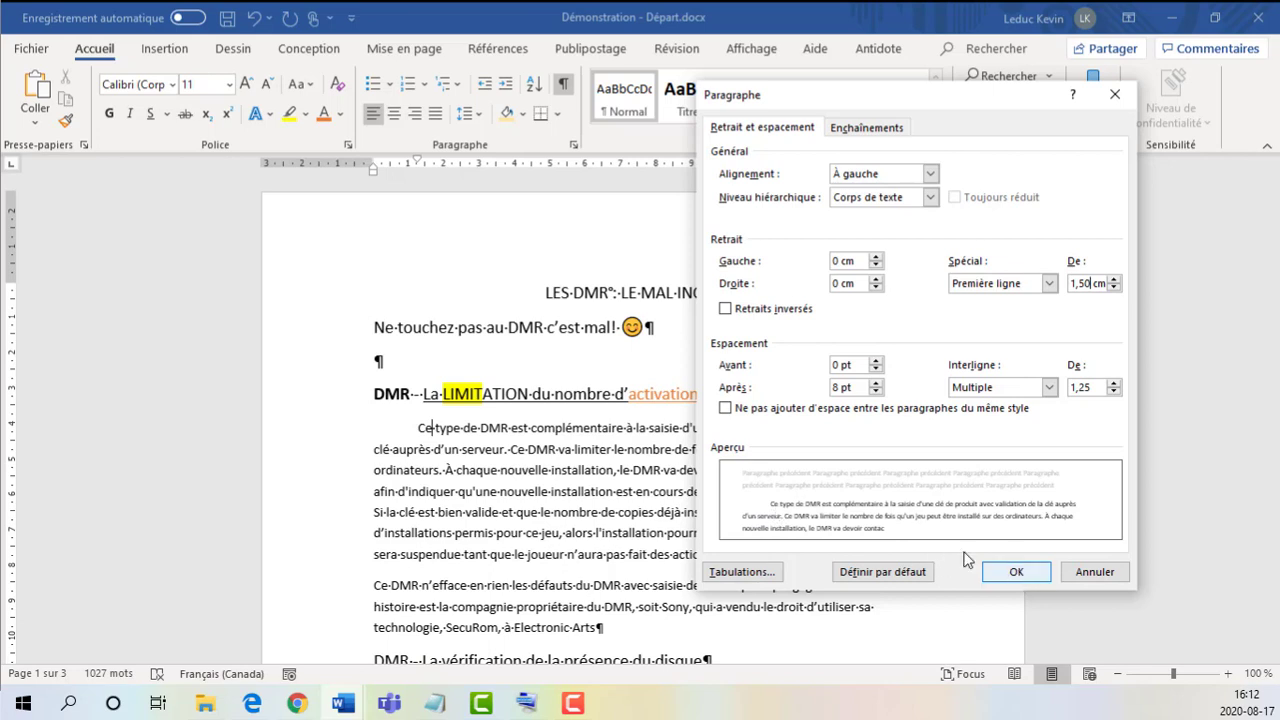
Step: Set the paragraph's left indent to 1,2 cm
click(876, 256)
click(876, 256)
click(876, 257)
click(876, 257)
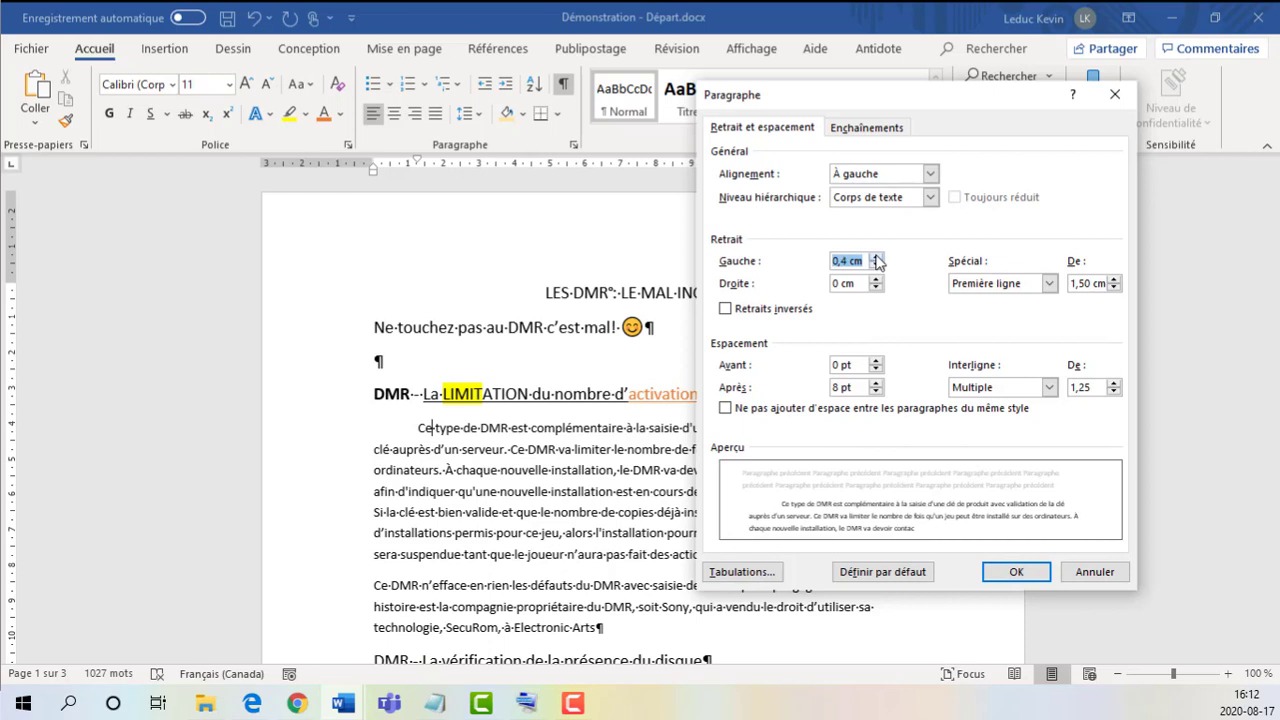
click(876, 257)
double_click(876, 257)
click(876, 257)
double_click(876, 257)
click(876, 257)
click(876, 257)
Step: Set the paragraph's right indent to 2,2 cm
click(876, 280)
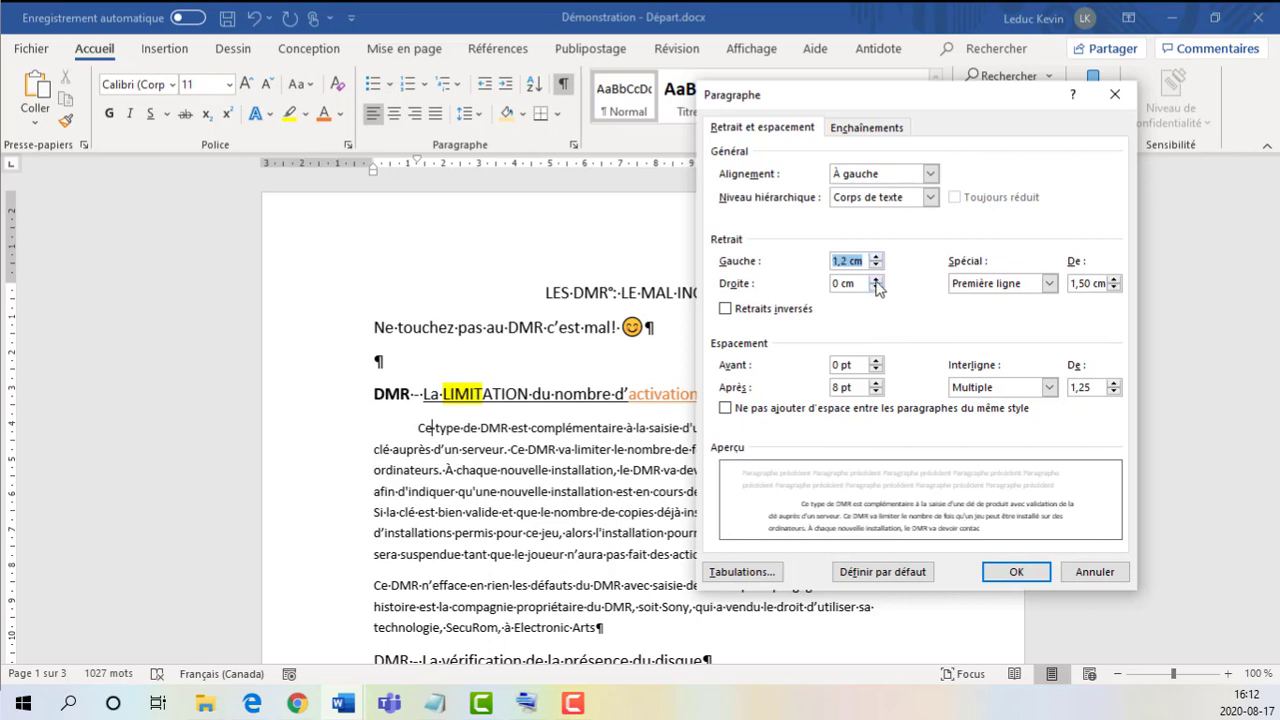
click(876, 280)
click(876, 280)
click(876, 280)
click(876, 280)
click(876, 280)
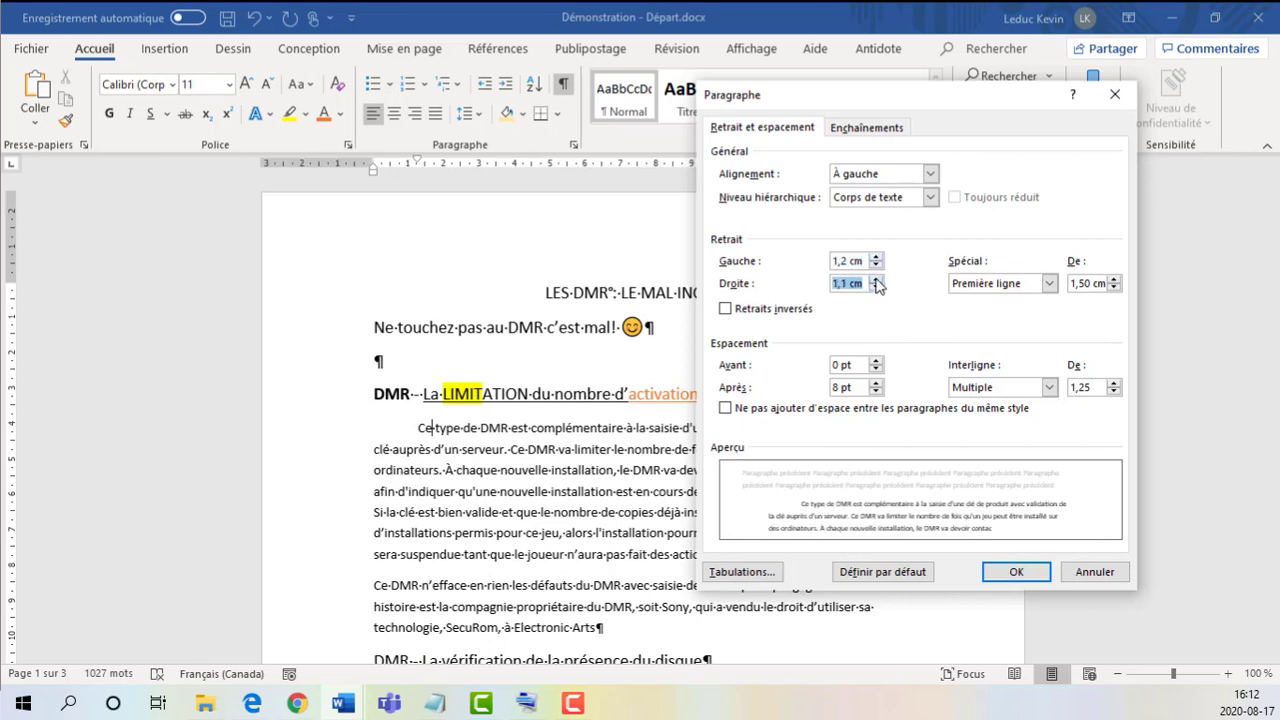
click(876, 280)
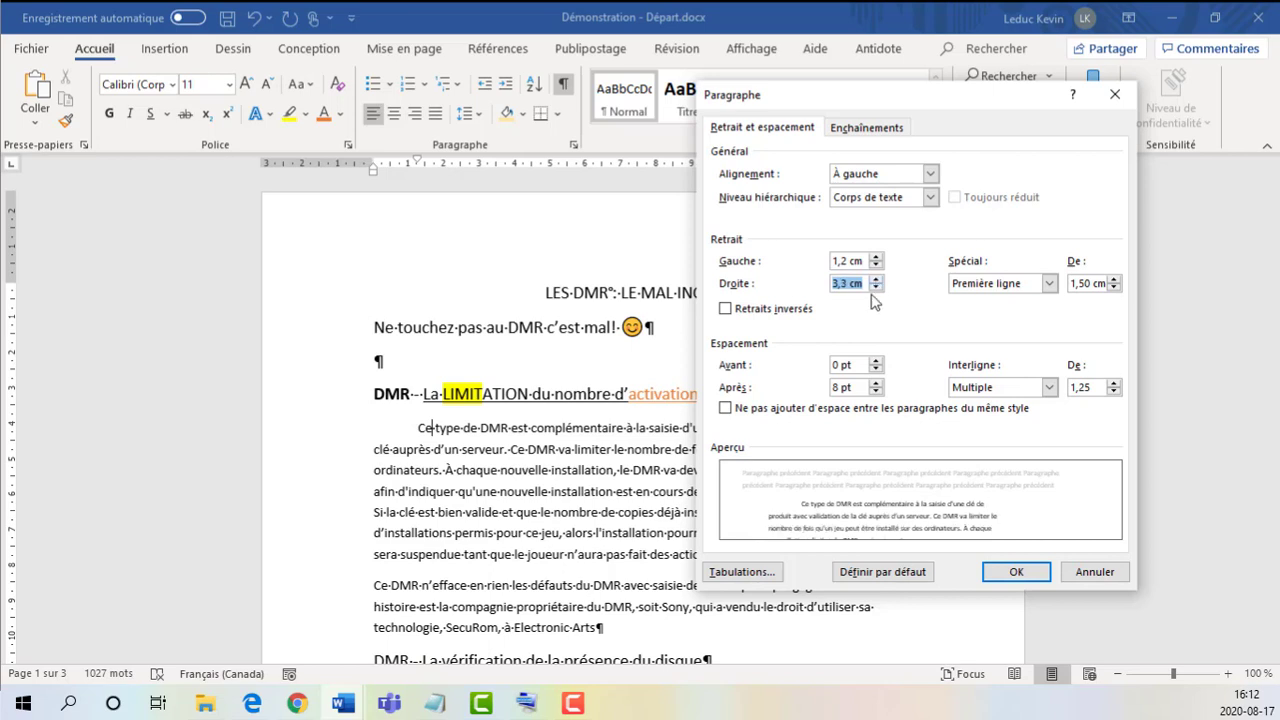
click(877, 289)
click(876, 287)
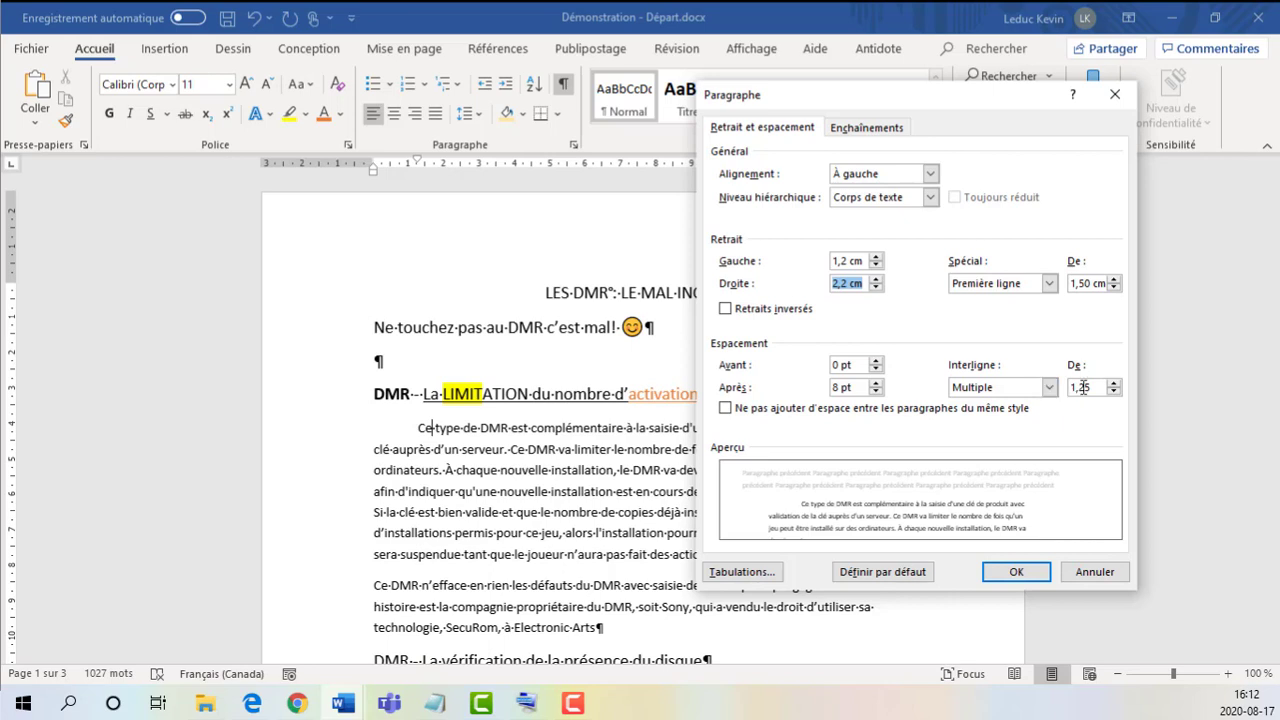
Step: Try Double line spacing for the paragraph and settle on 1,5 ligne
drag(1101, 389, 1064, 389)
click(1049, 388)
click(1001, 430)
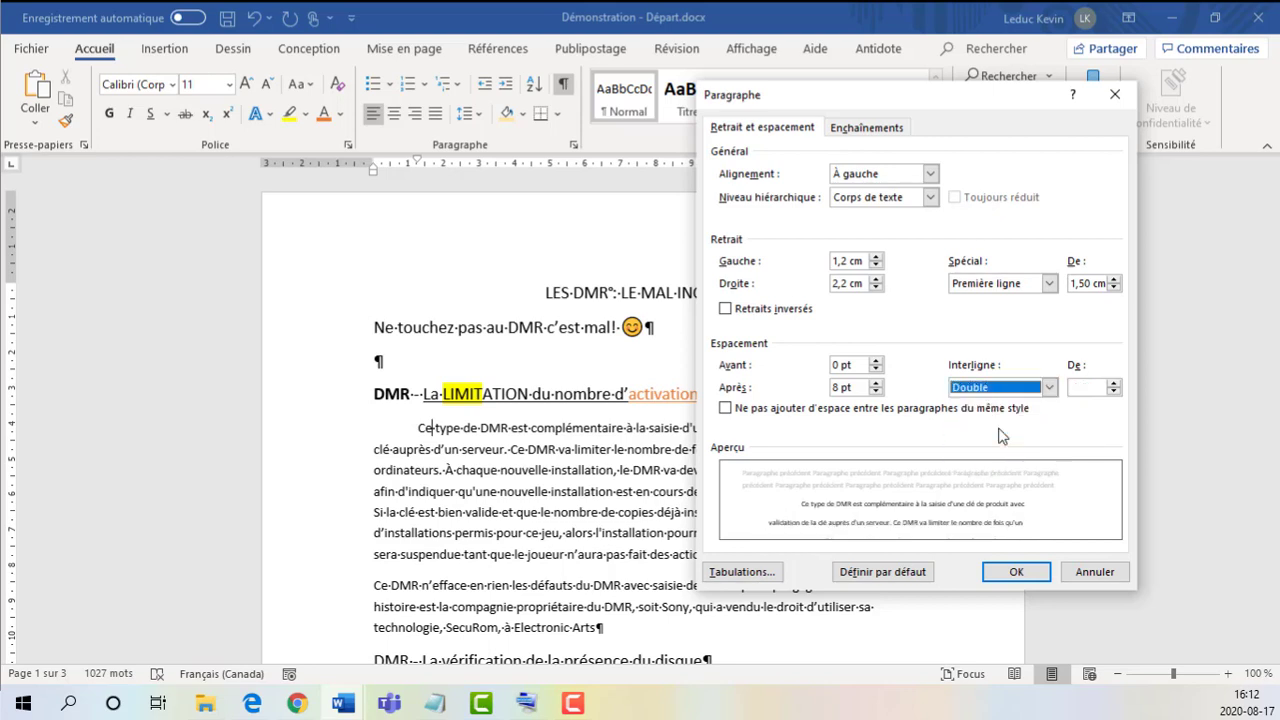
click(1049, 388)
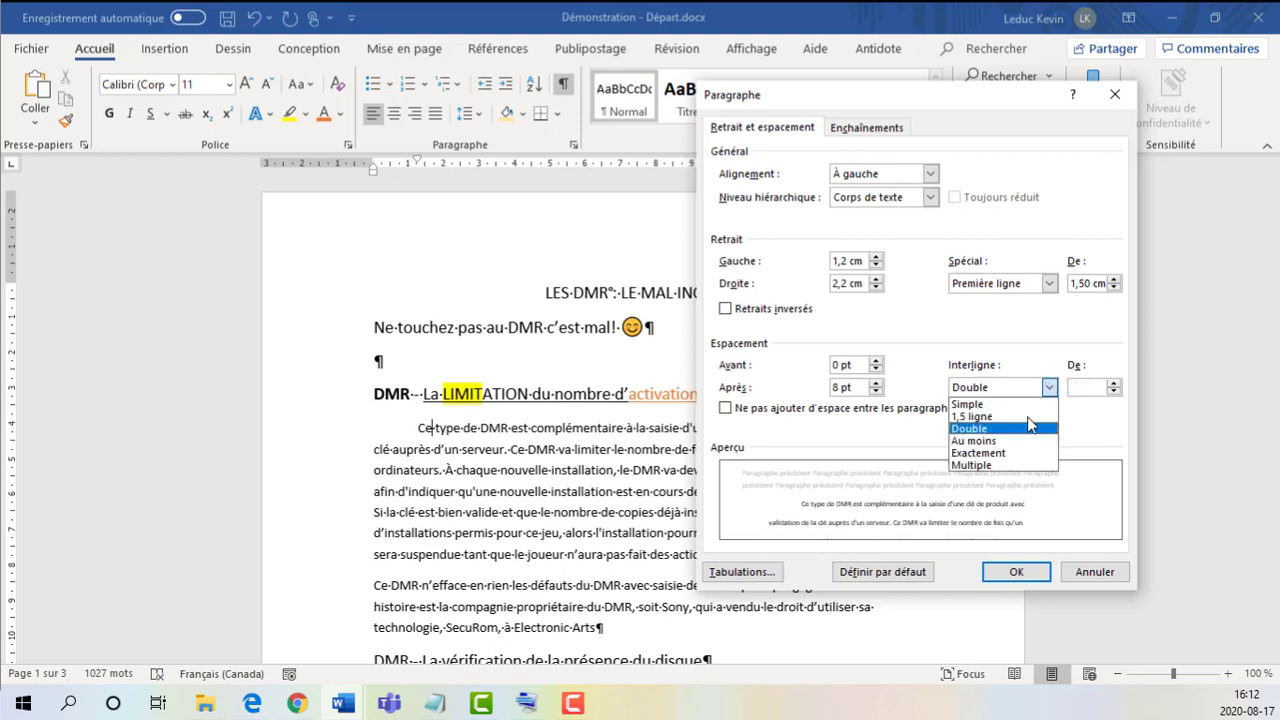
click(1086, 386)
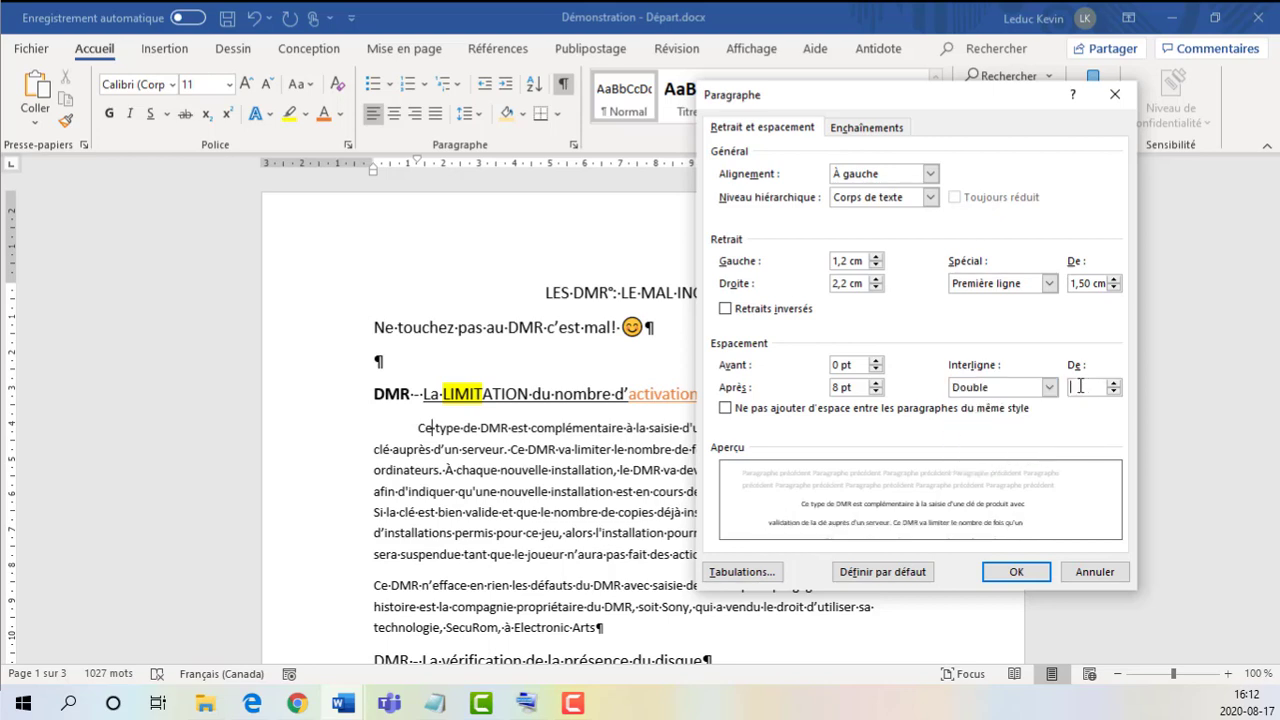
click(1049, 388)
click(1023, 420)
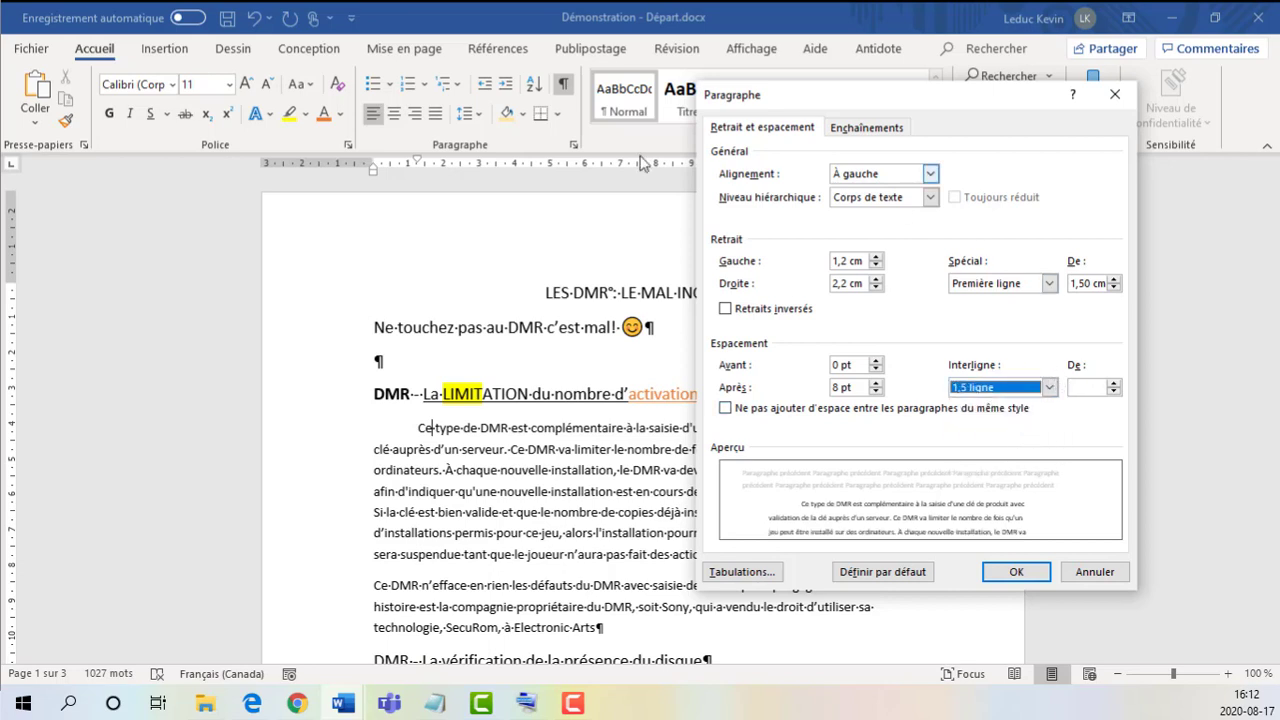
Step: Cancel the pending paragraph settings and set the first body paragraph's first-line indent to 1,5 cm on the ruler, checking it in the paragraph settings
click(1094, 572)
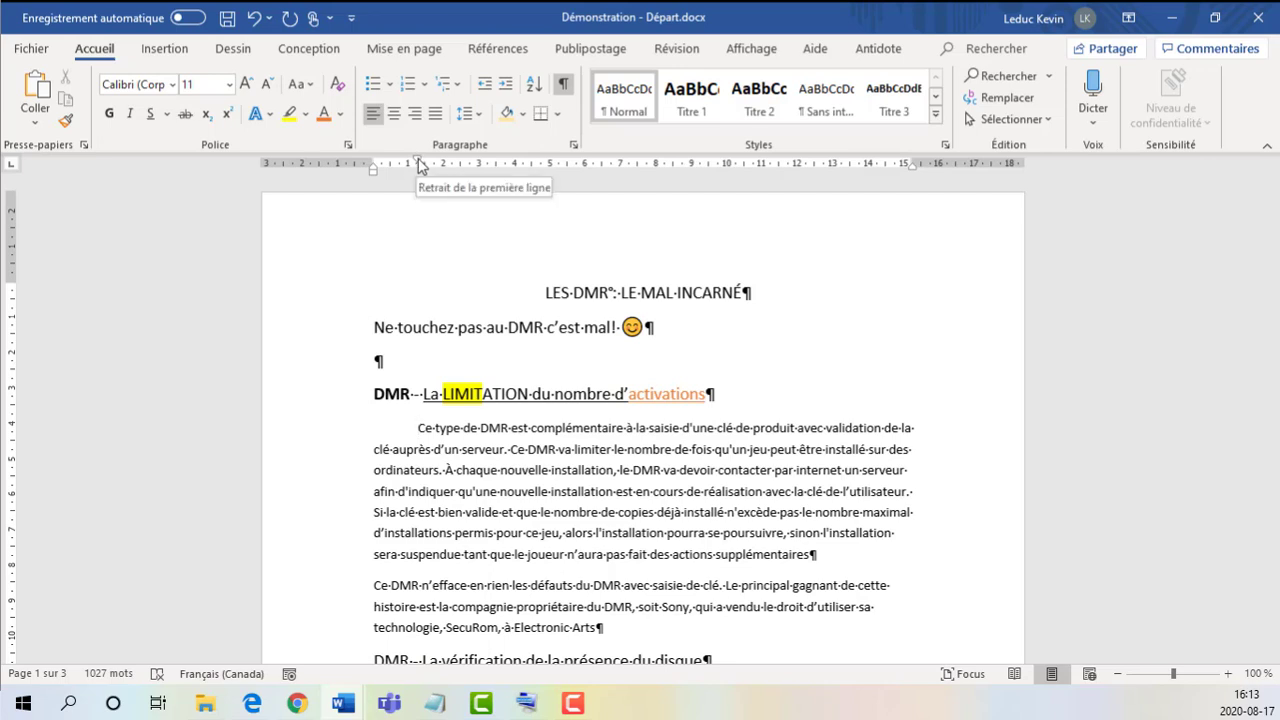
drag(420, 166, 425, 162)
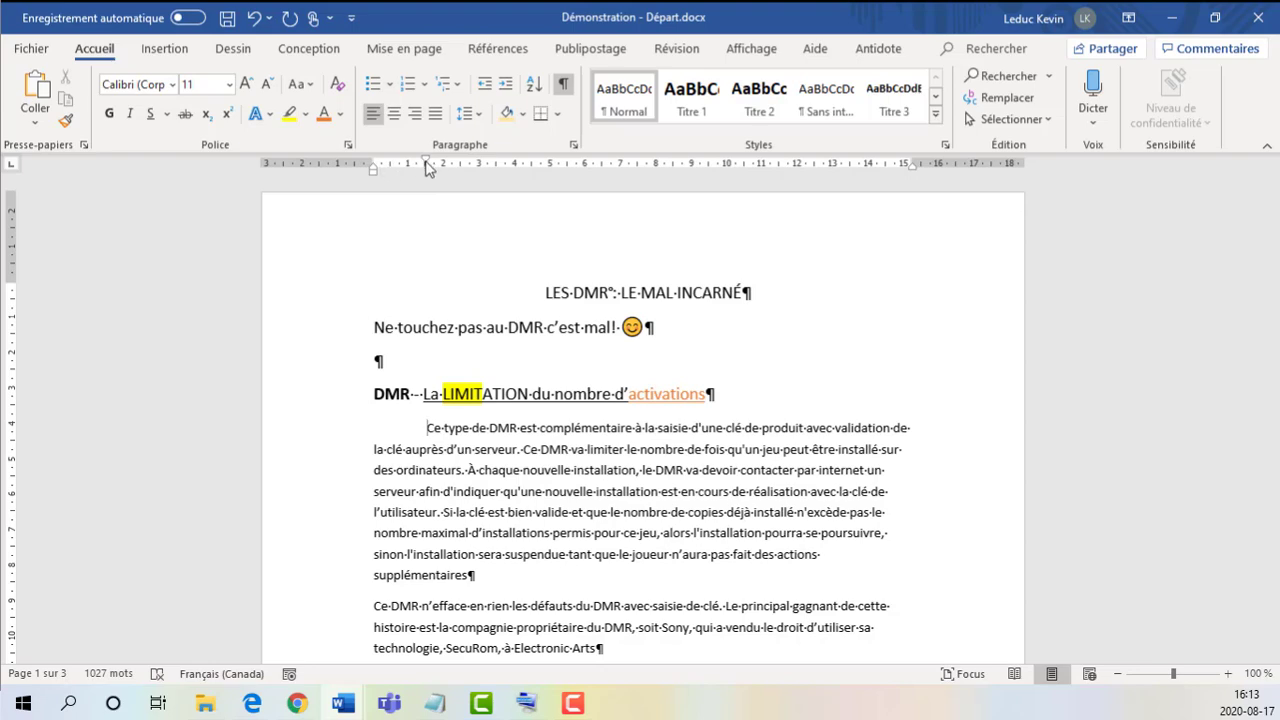
click(573, 144)
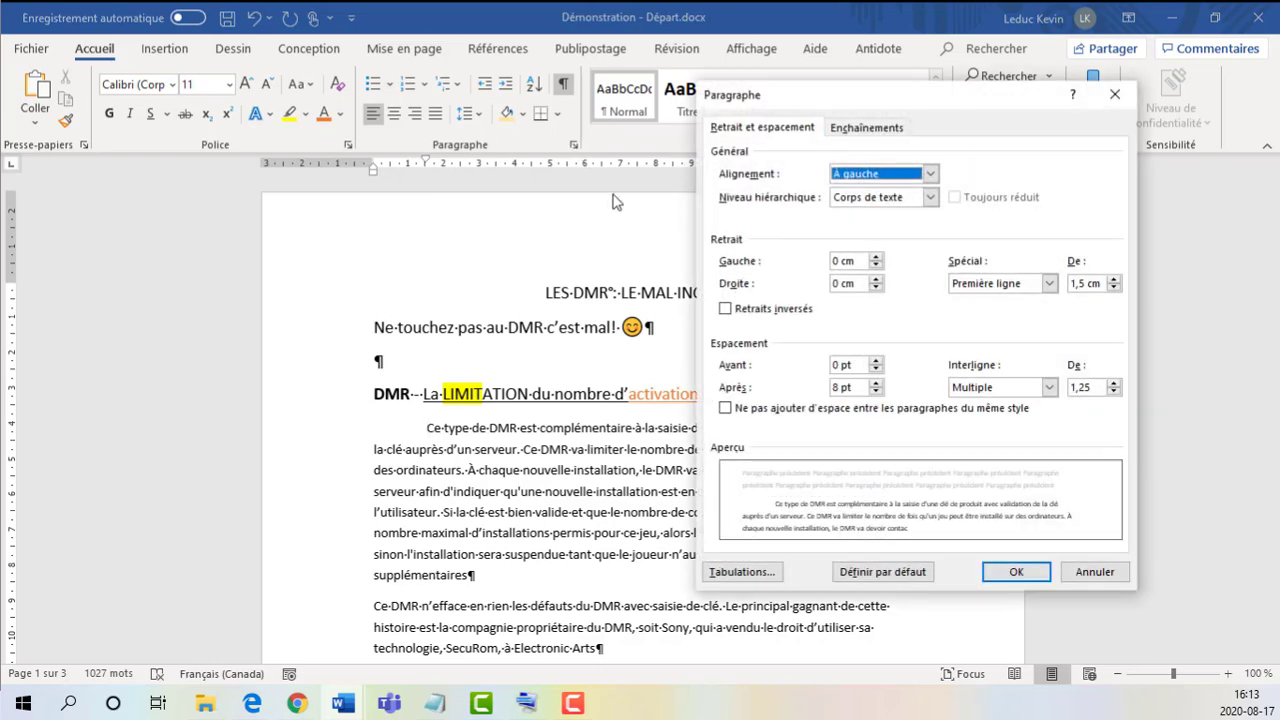
drag(1086, 283, 1068, 284)
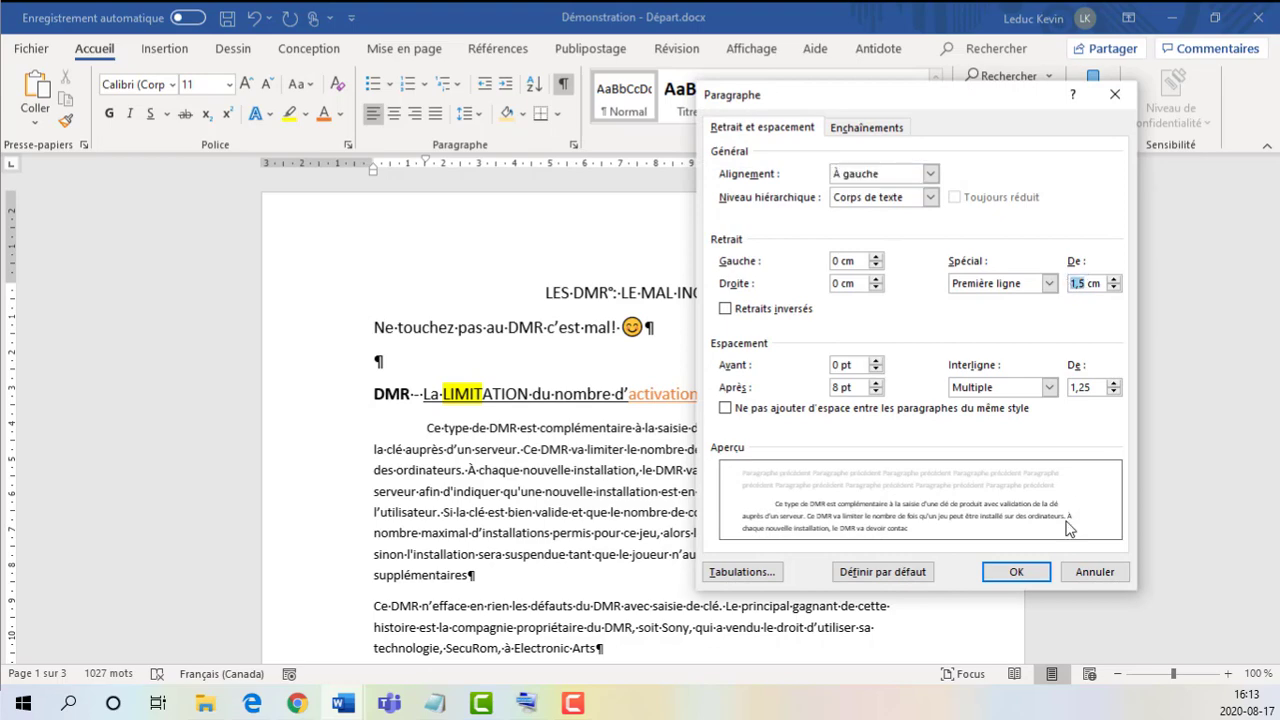
click(1034, 574)
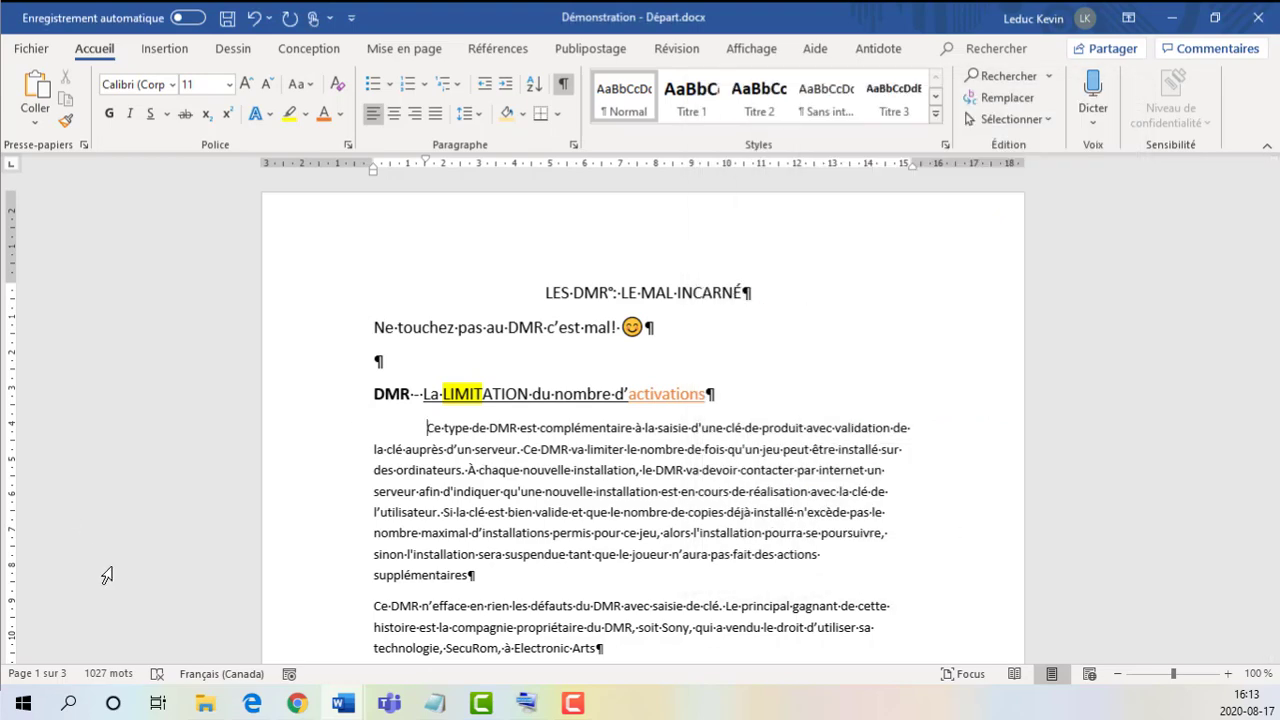
Step: Try right and centred alignment on the second body paragraph and settle on justified
scroll(563, 457, down, 1)
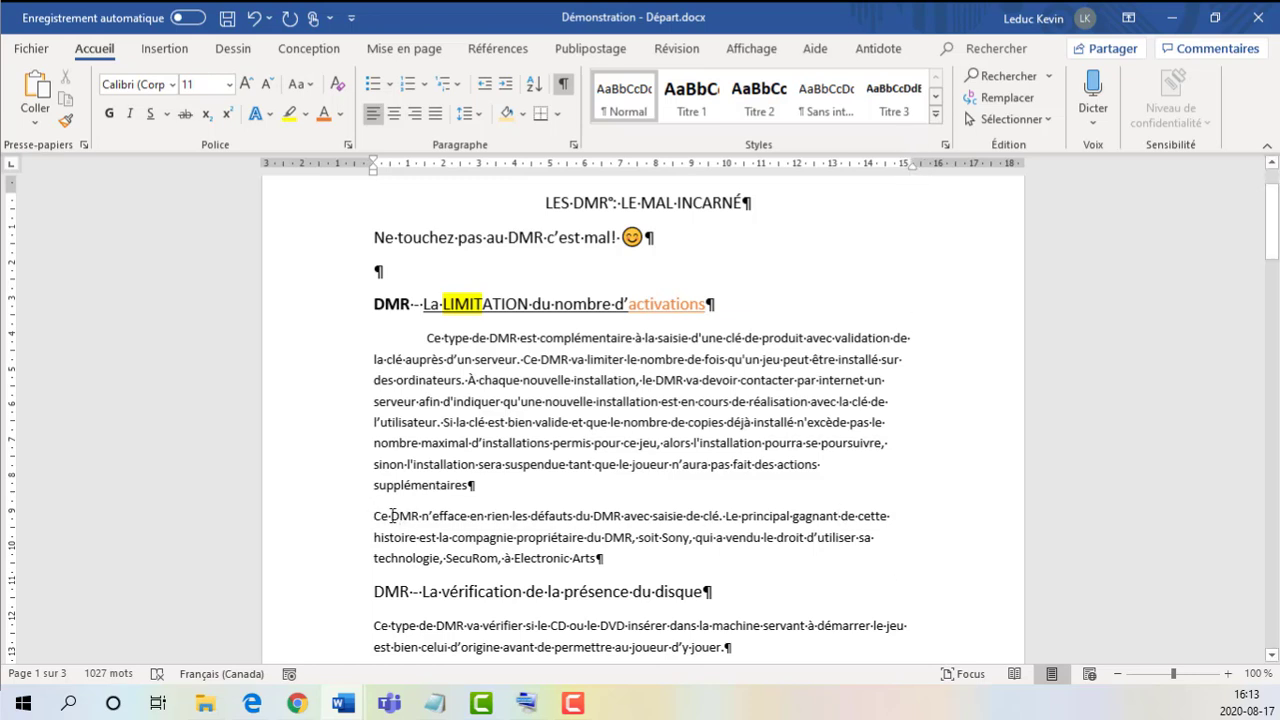
click(414, 114)
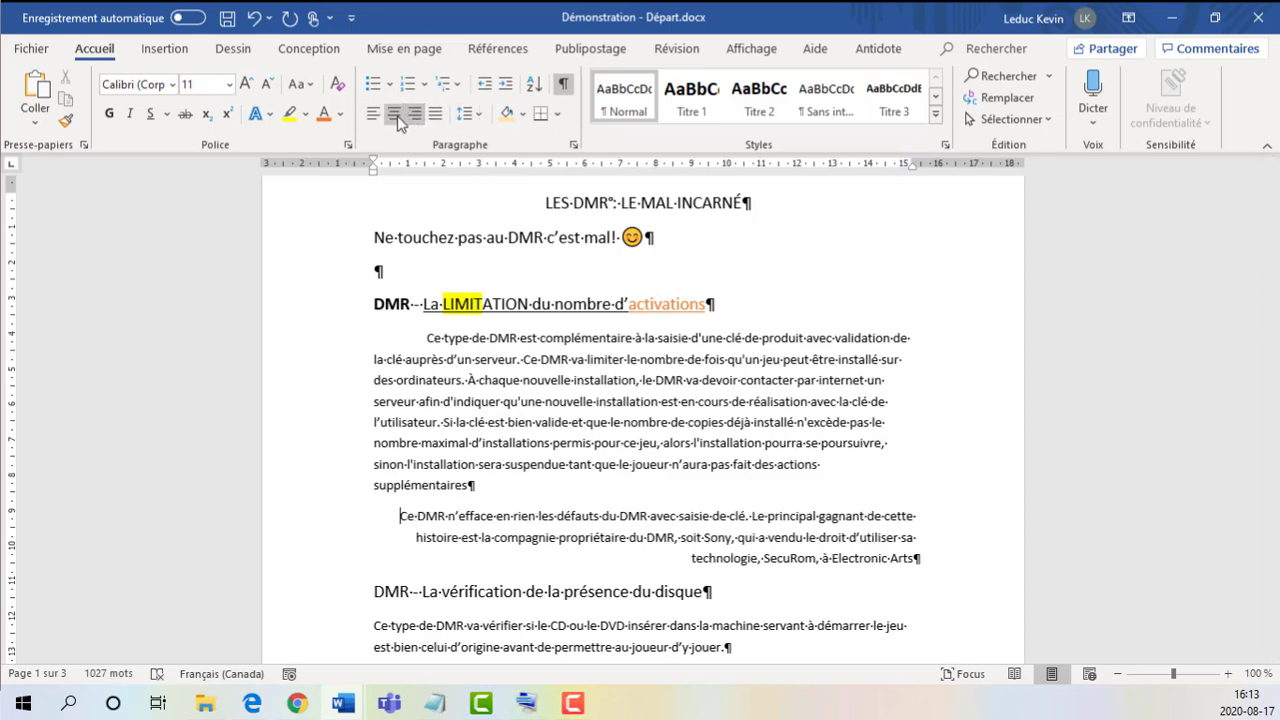
click(393, 116)
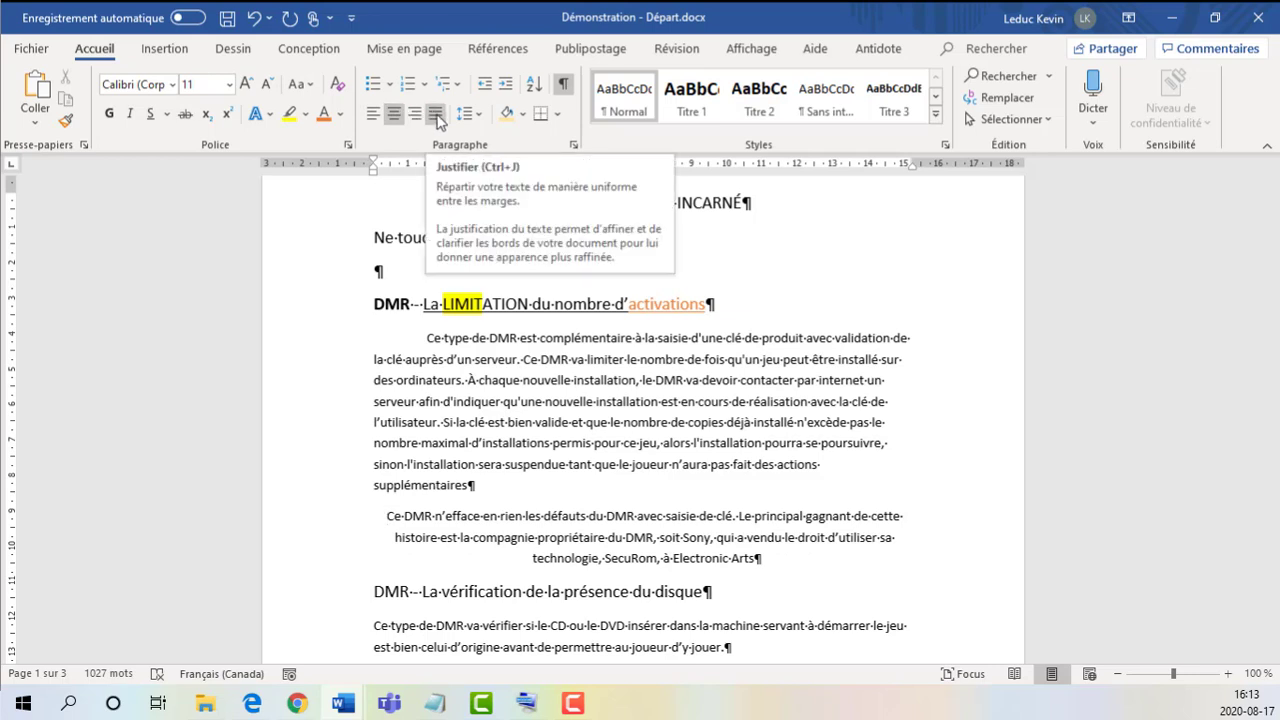
click(436, 116)
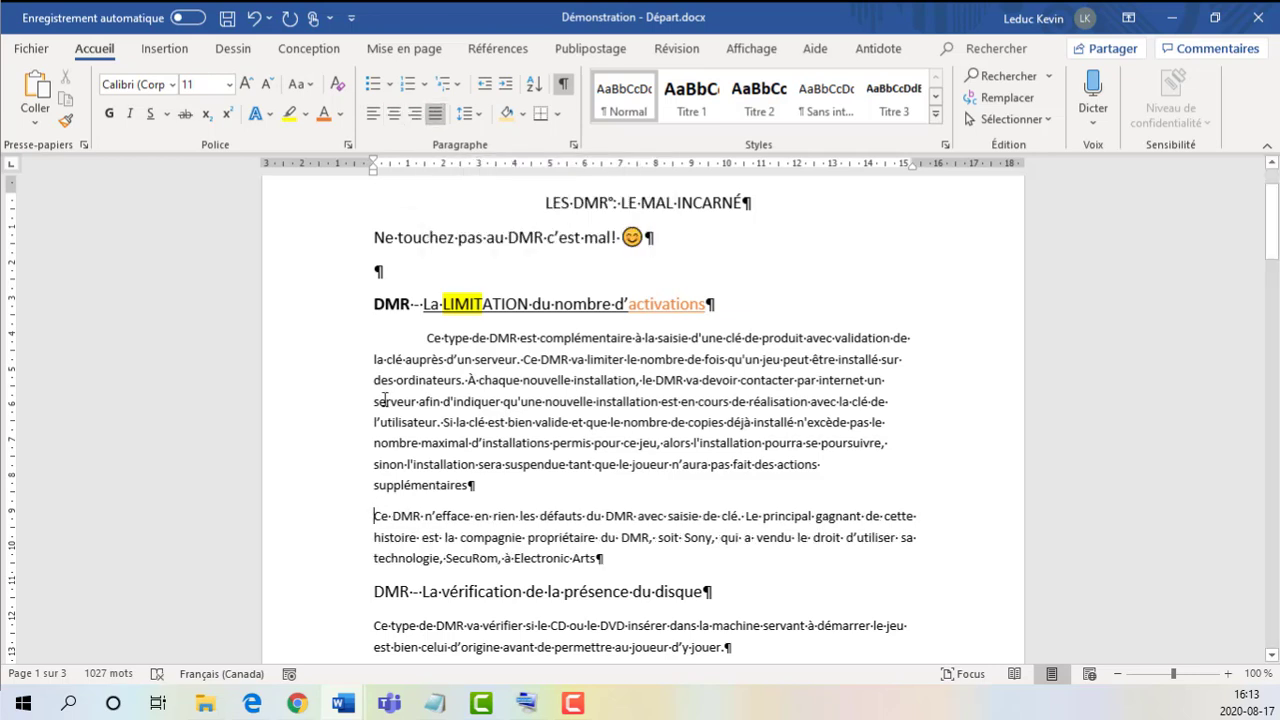
double_click(376, 516)
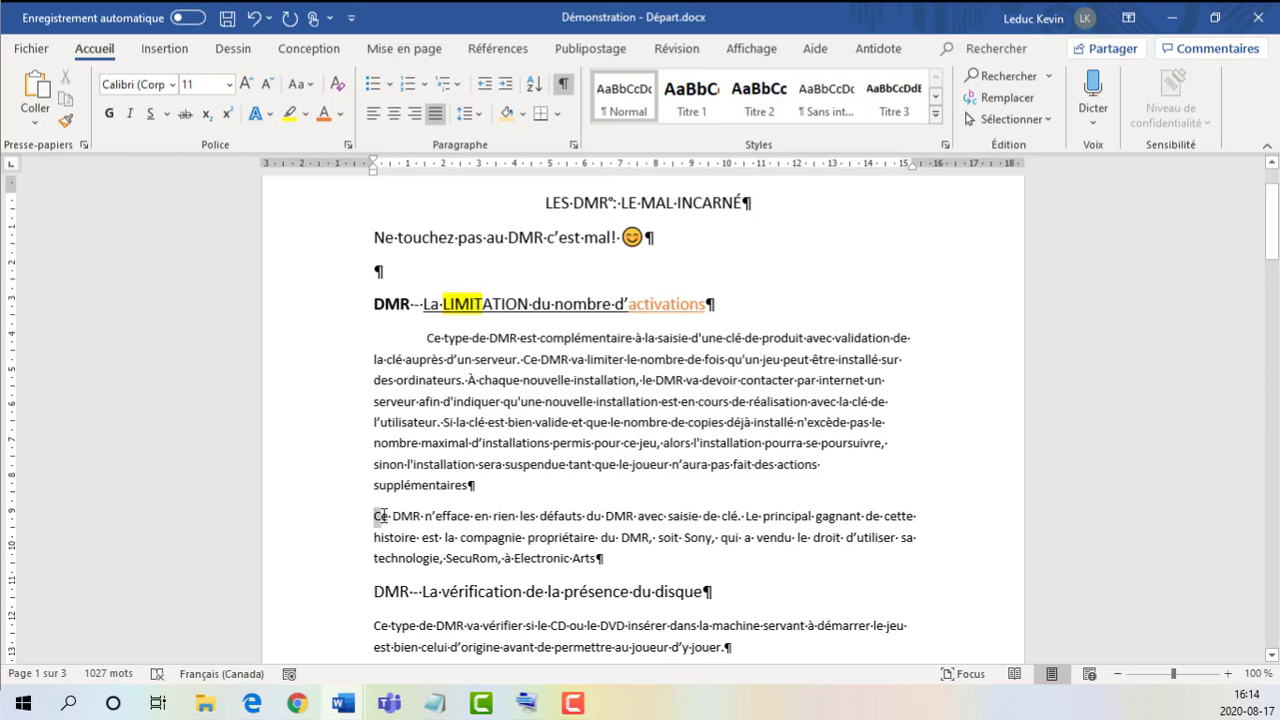
click(918, 515)
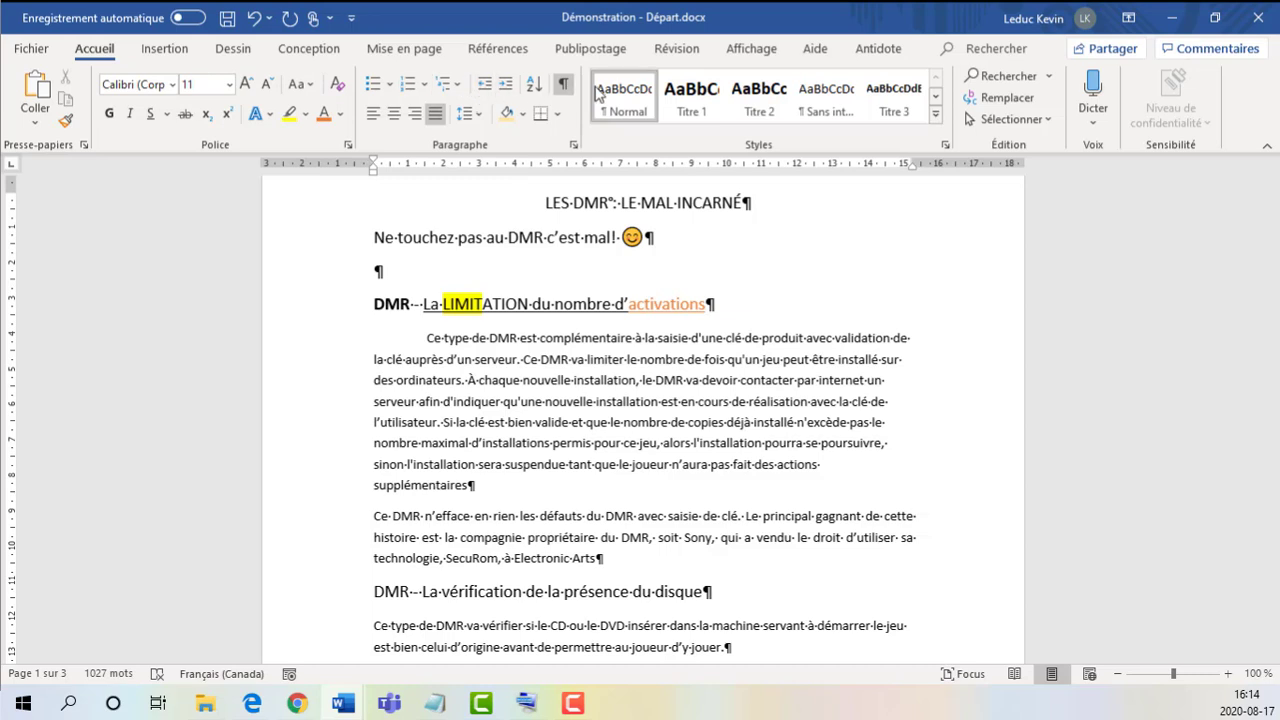
Step: Shade the whole second body paragraph with the theme colour Or, Accentuation4, plus clair 60 %
drag(374, 517, 470, 517)
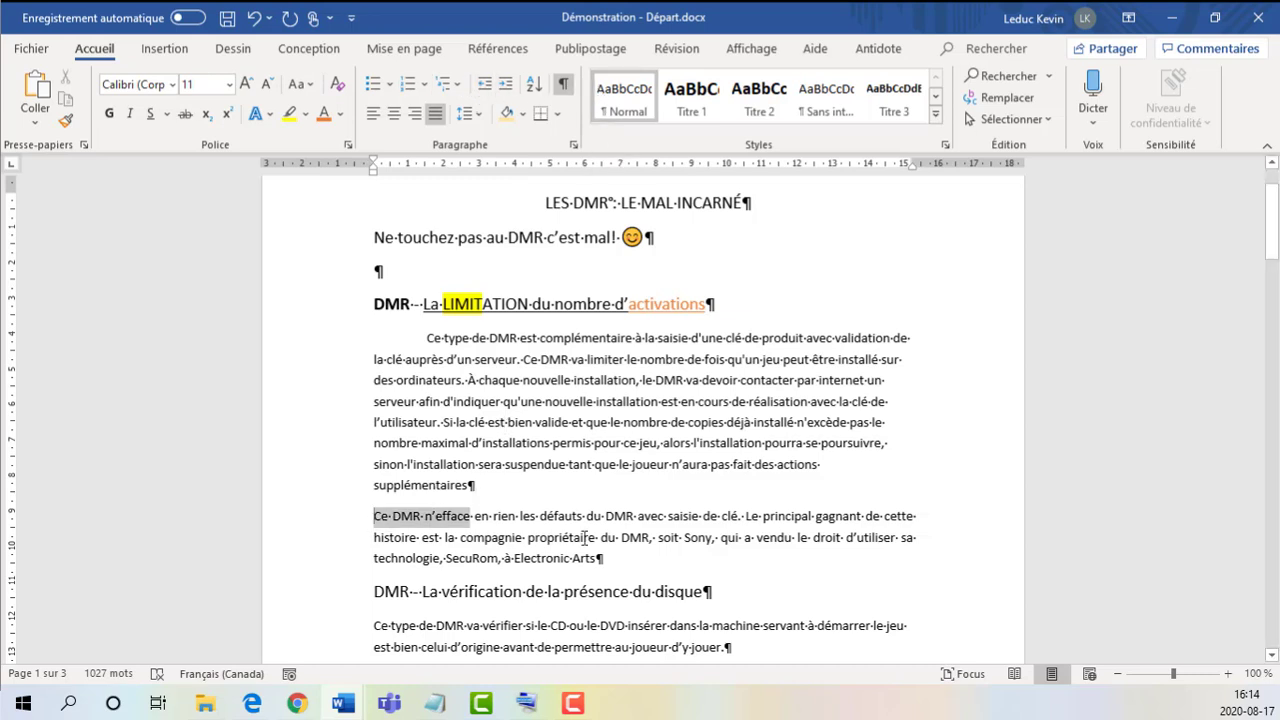
drag(585, 538, 631, 556)
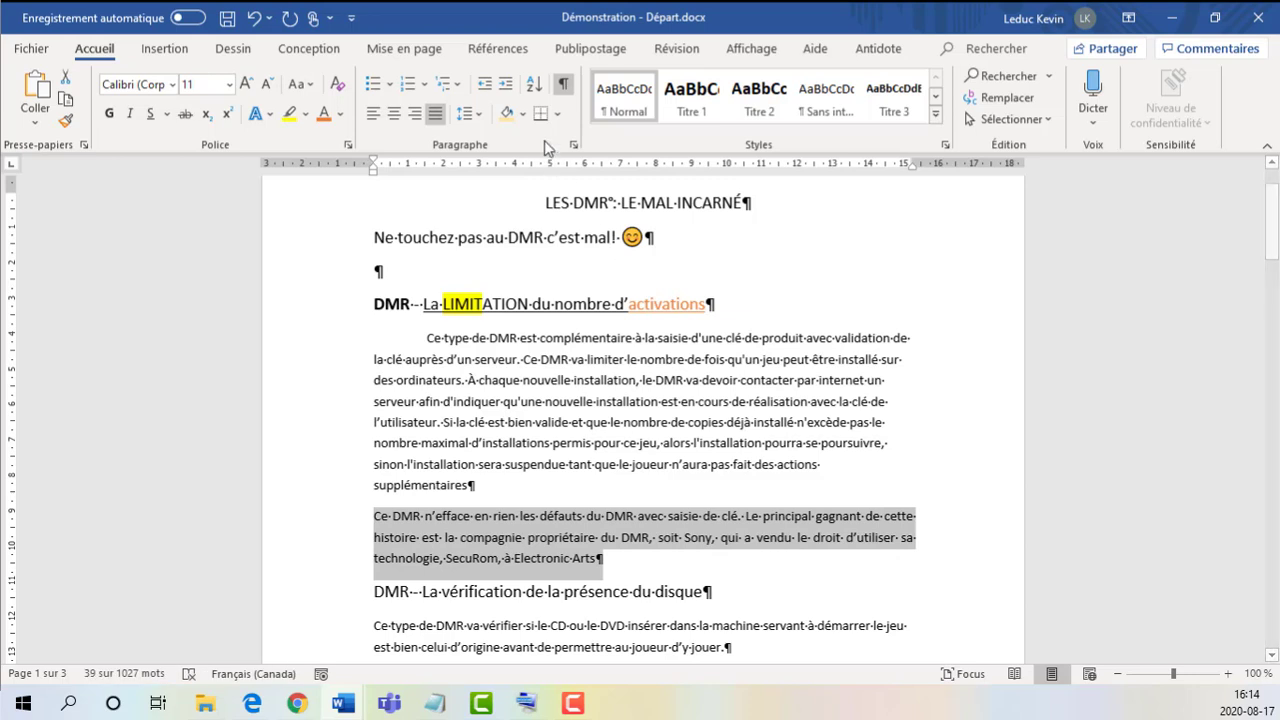
click(523, 114)
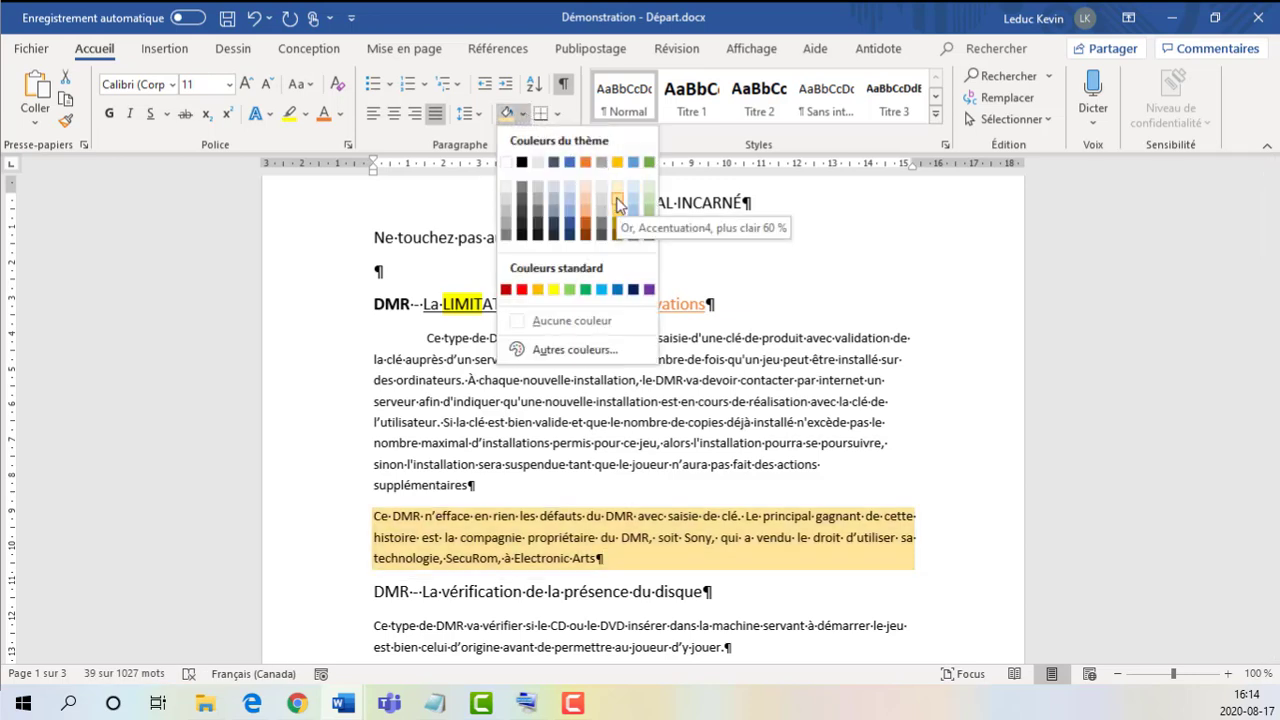
click(617, 205)
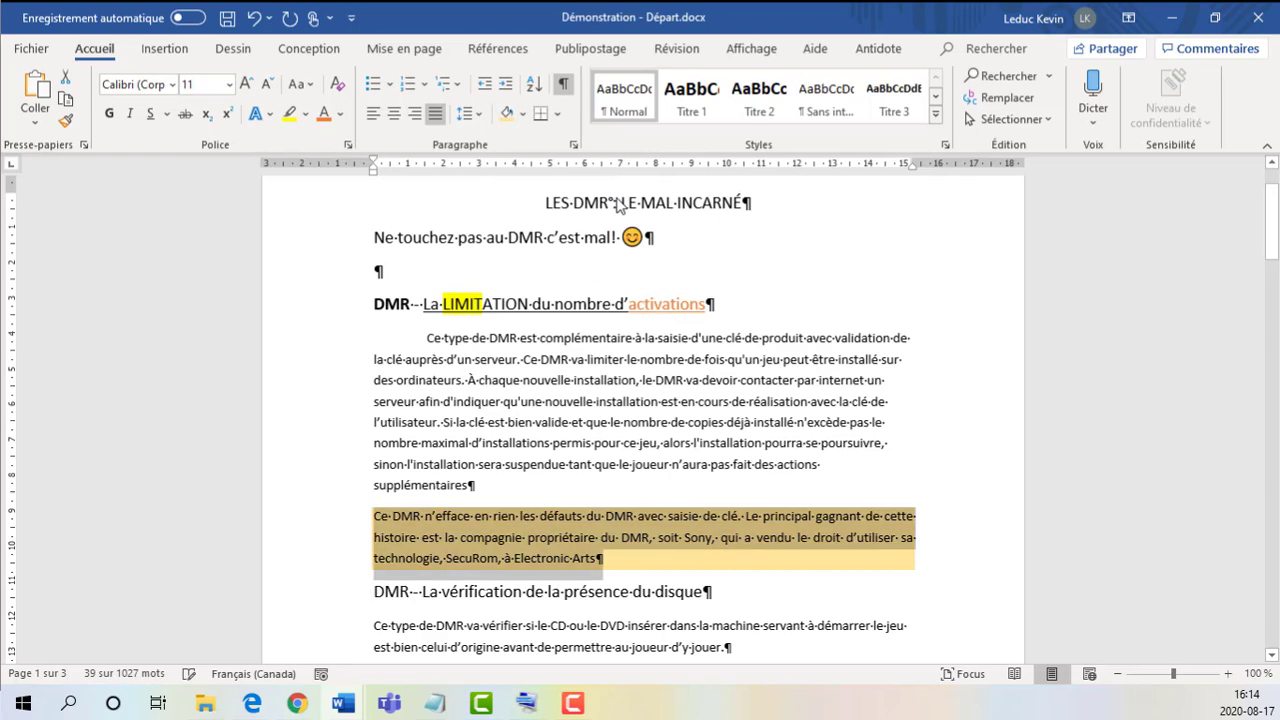
Step: Open the detailed Bordure et trame settings for the shaded paragraph
click(560, 115)
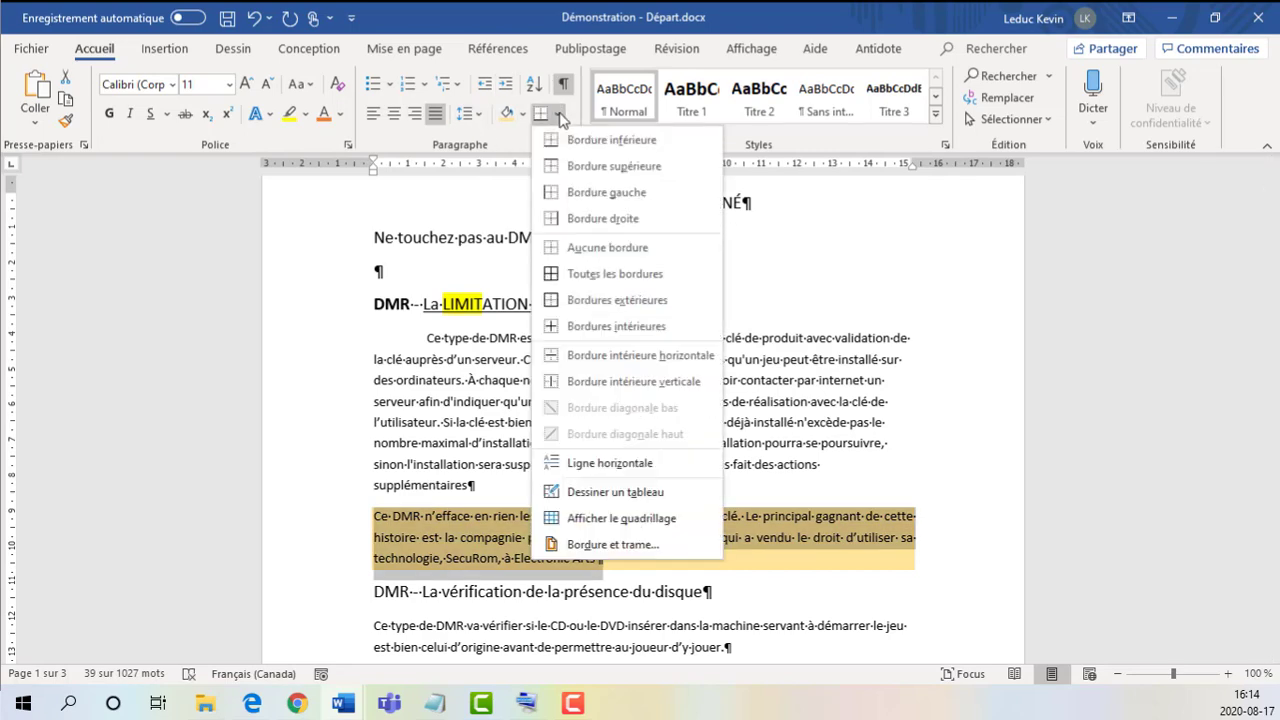
click(561, 116)
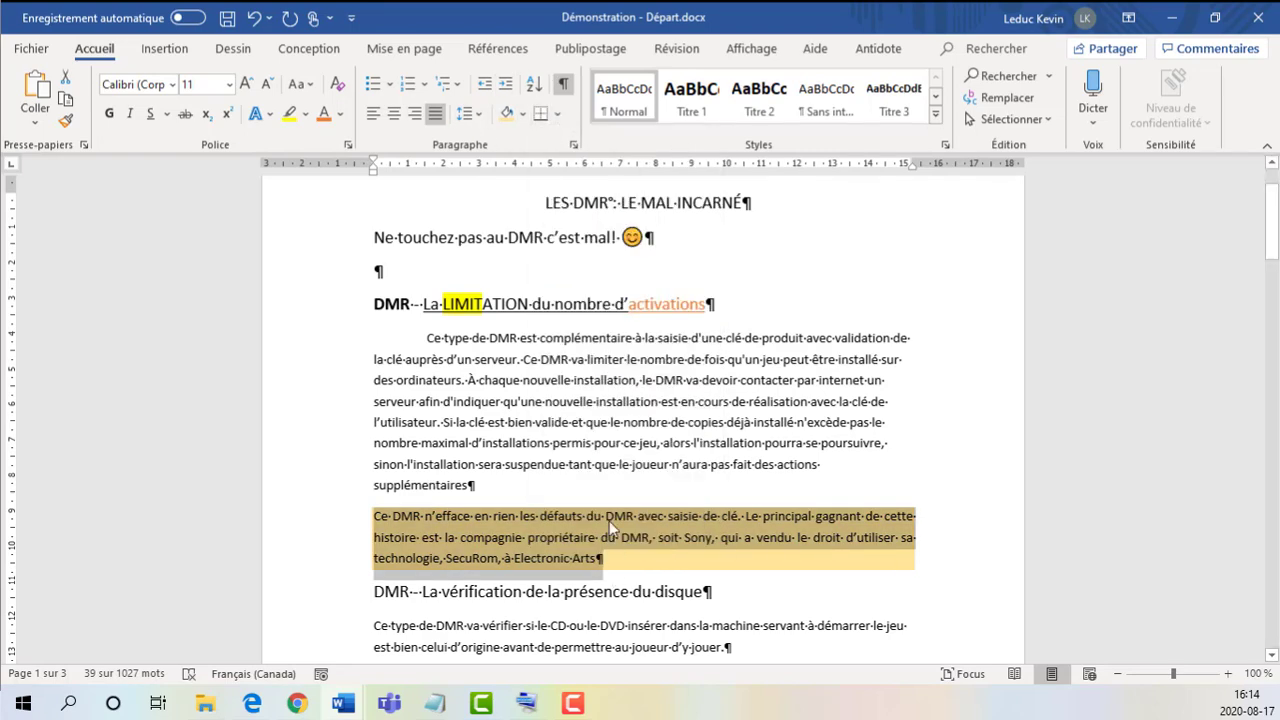
click(558, 114)
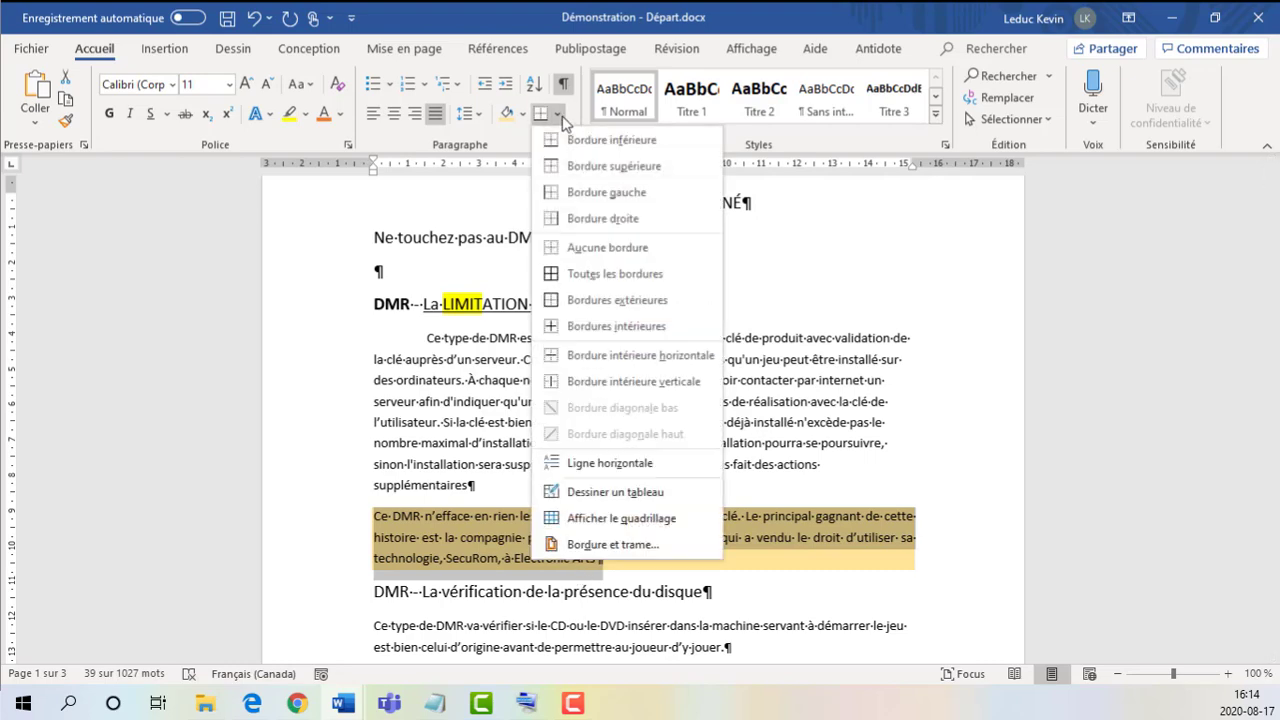
click(540, 116)
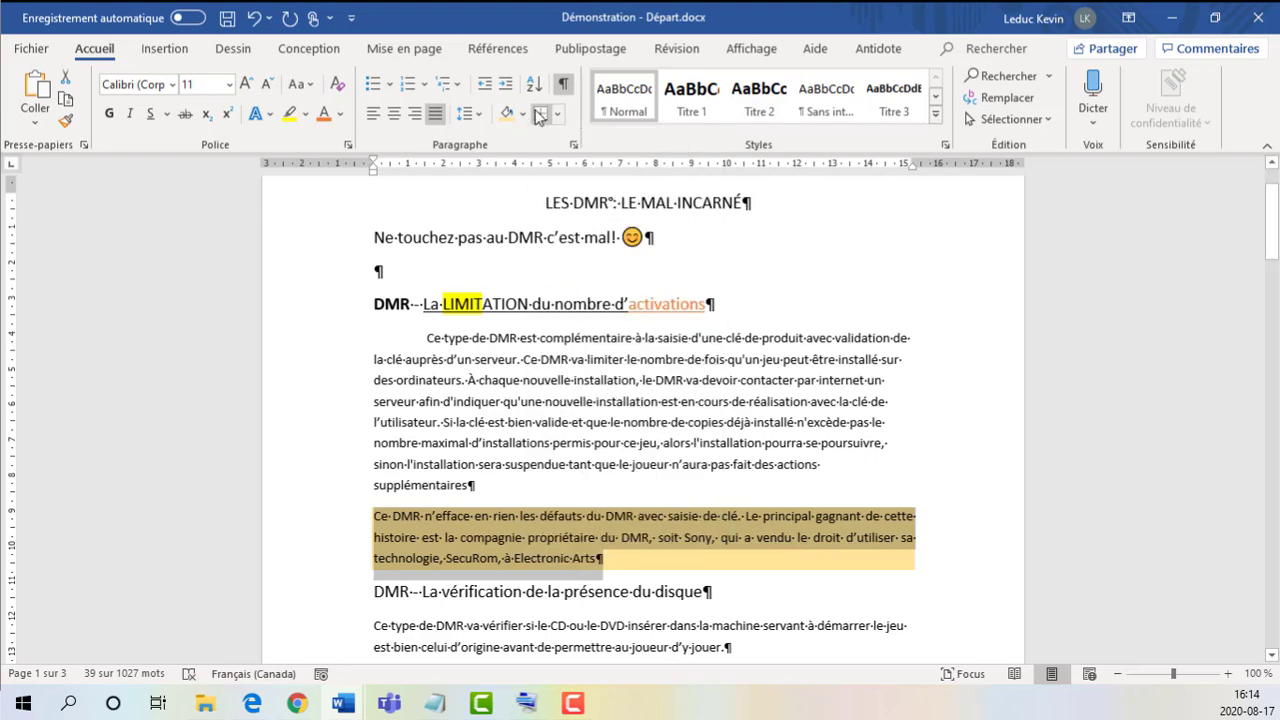
click(560, 115)
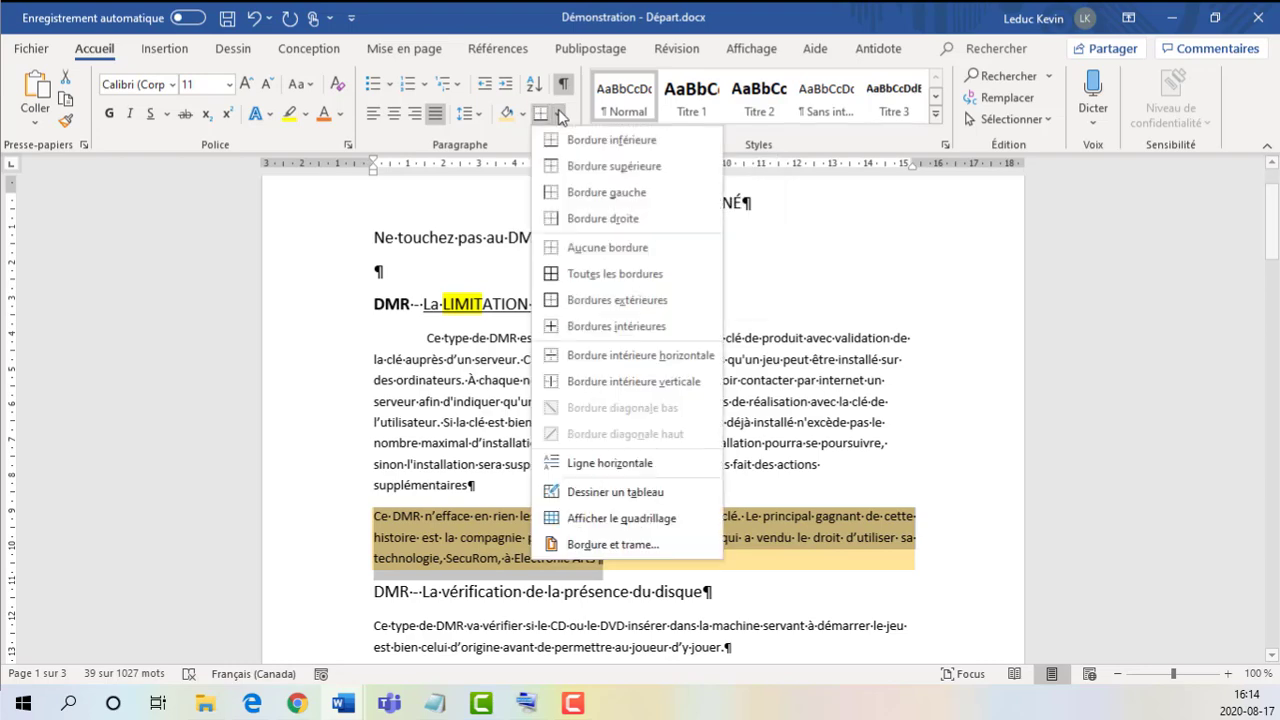
click(616, 545)
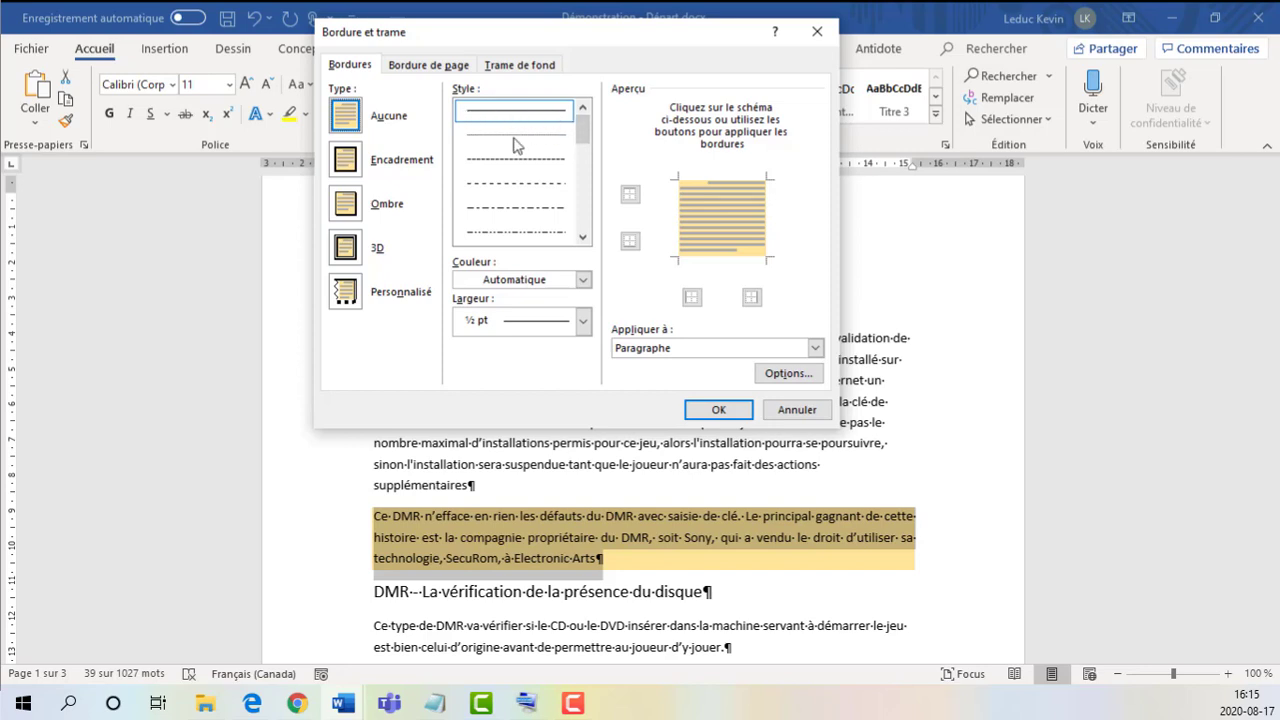
Step: Choose the 3 pt thin-thick-thin line style for the paragraph border and keep only the border's upper edge
drag(586, 140, 584, 186)
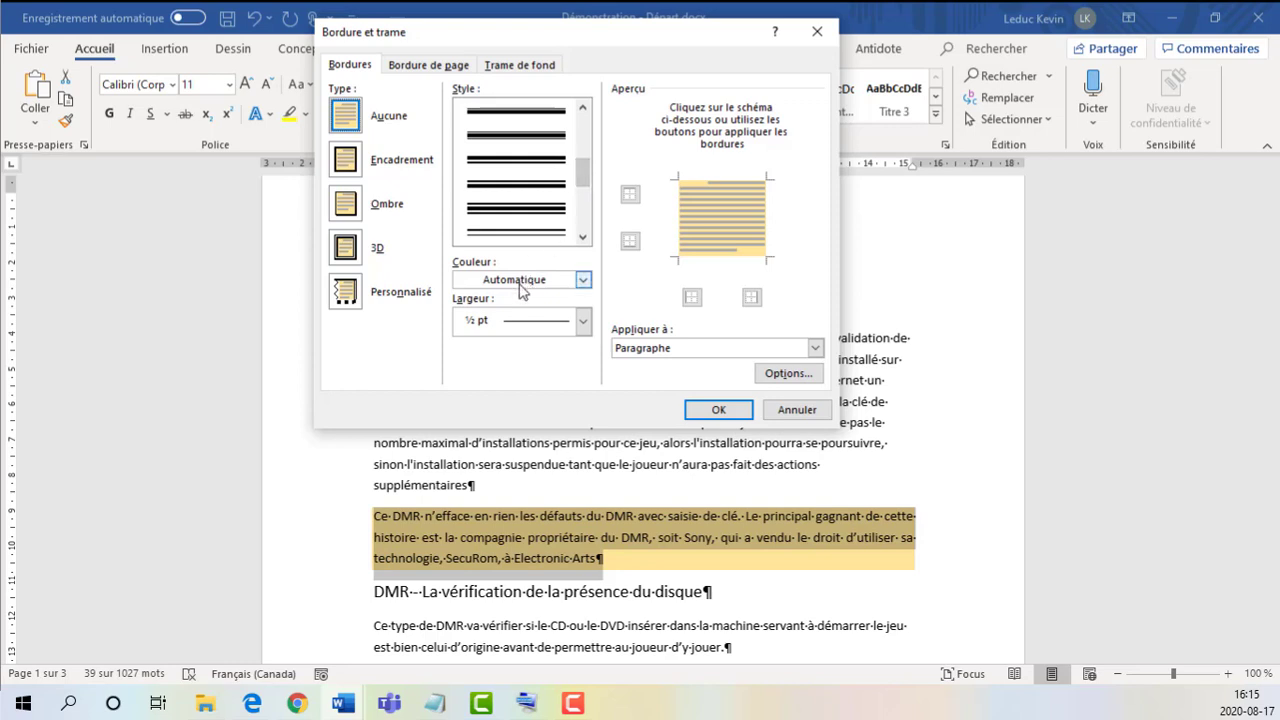
click(520, 150)
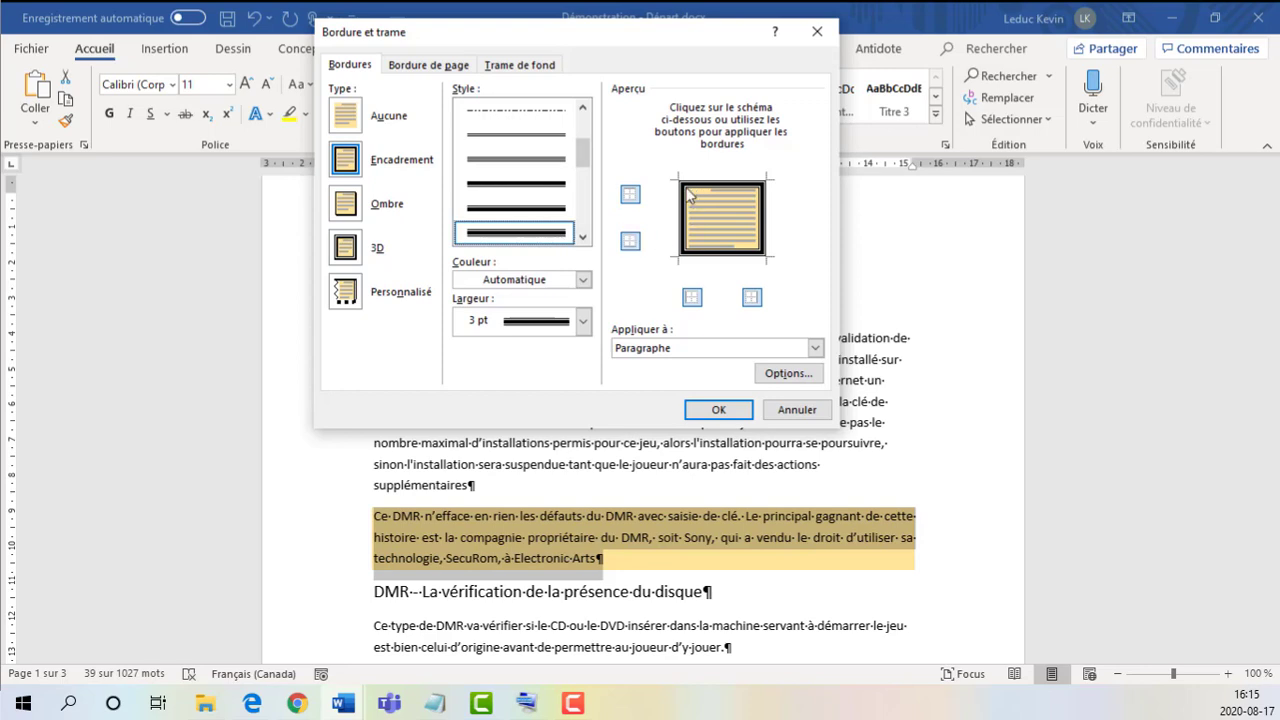
click(683, 219)
click(753, 215)
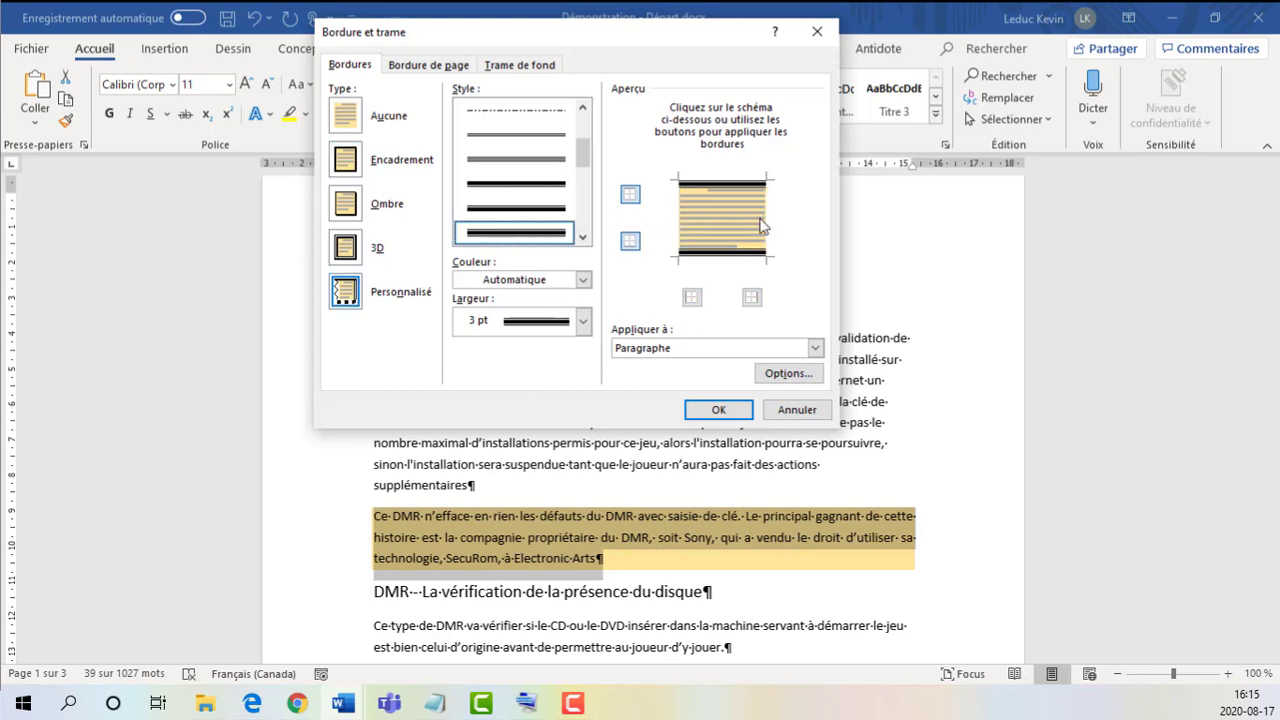
click(739, 256)
Step: Set the border line to gold and 2 ¼ pt wide and apply it to the paragraph's top and bottom edges
click(524, 283)
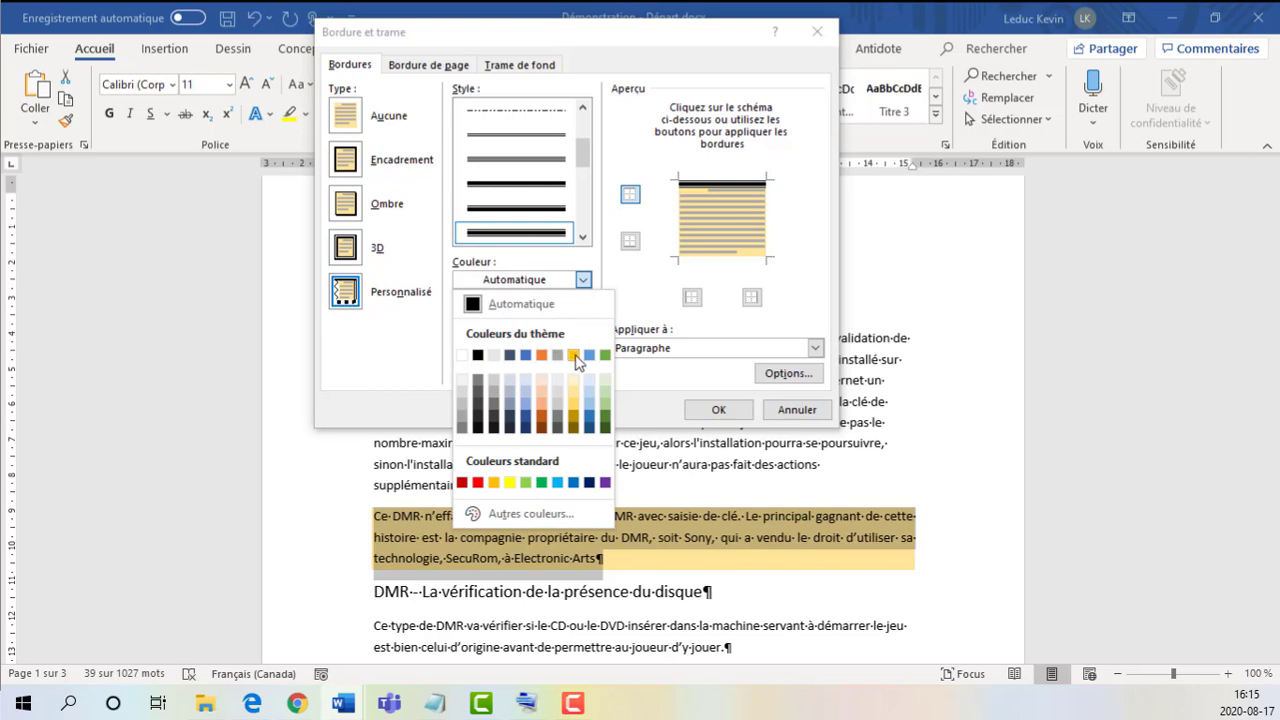
click(574, 355)
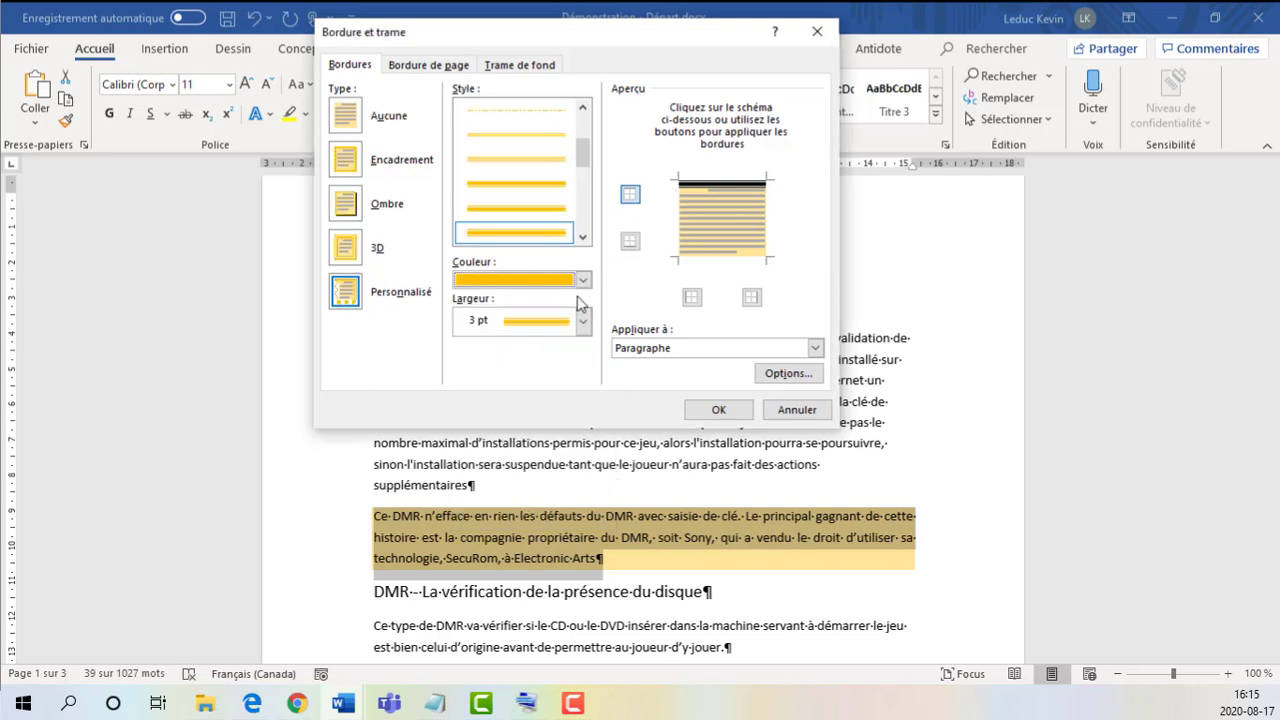
click(580, 322)
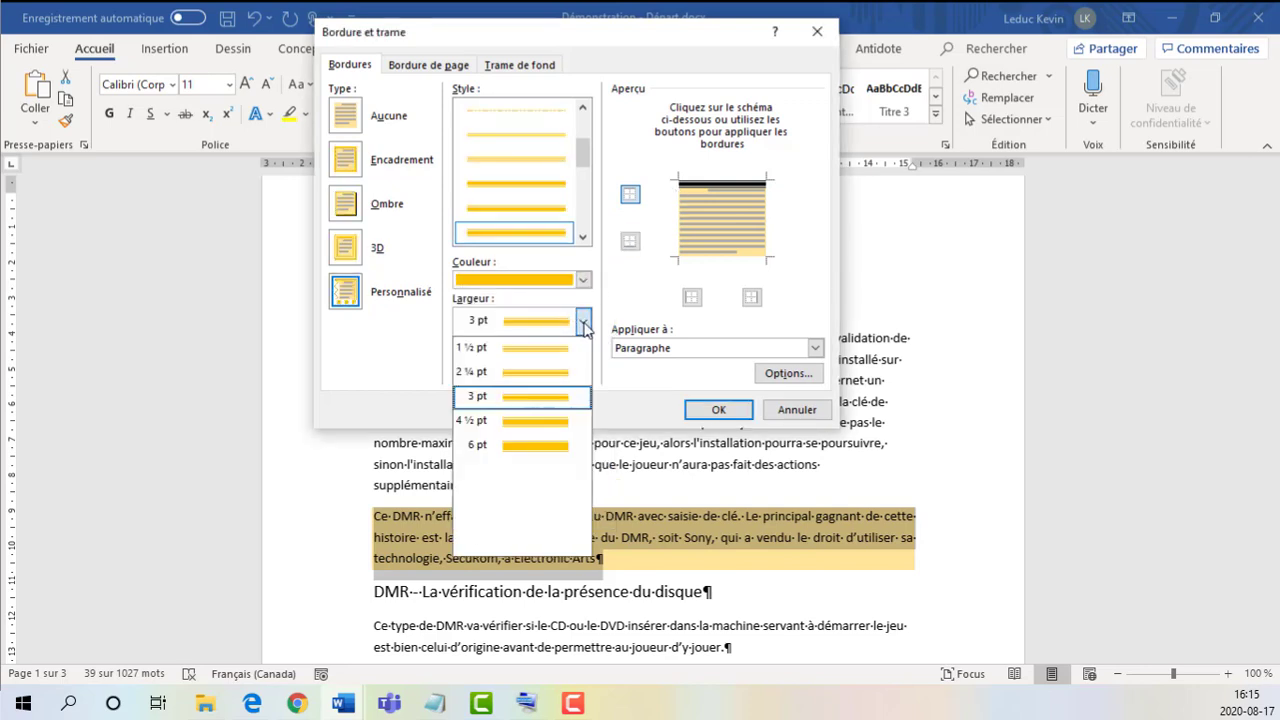
click(553, 378)
click(715, 189)
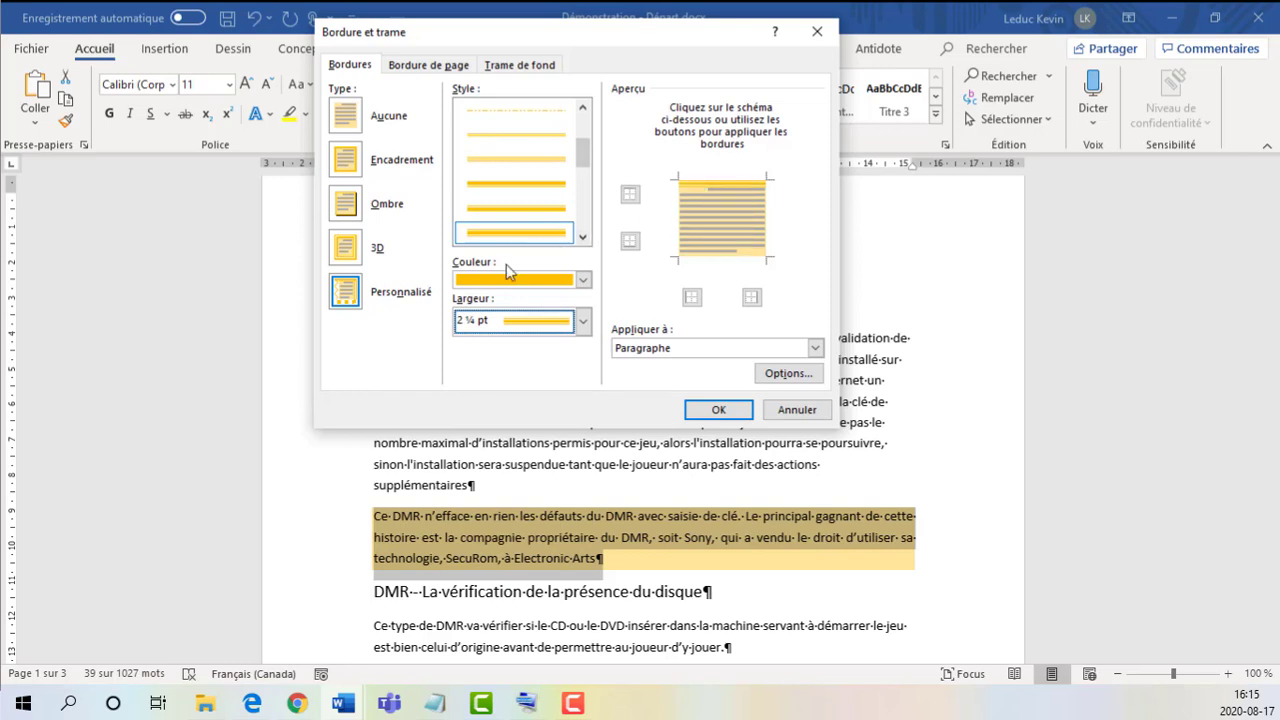
click(715, 259)
click(712, 256)
click(716, 260)
click(721, 255)
click(721, 255)
Step: Add red ½ pt triple-line borders to the paragraph's left and right edges and apply all the border settings
click(583, 280)
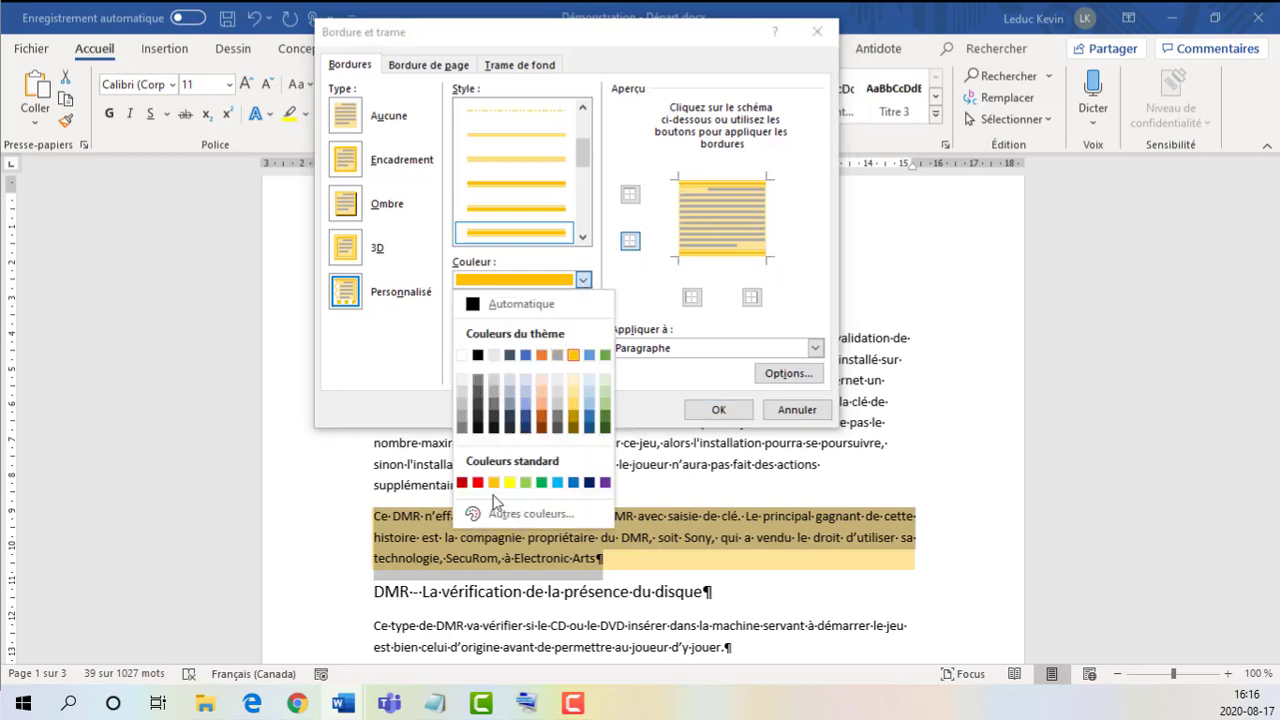
click(478, 484)
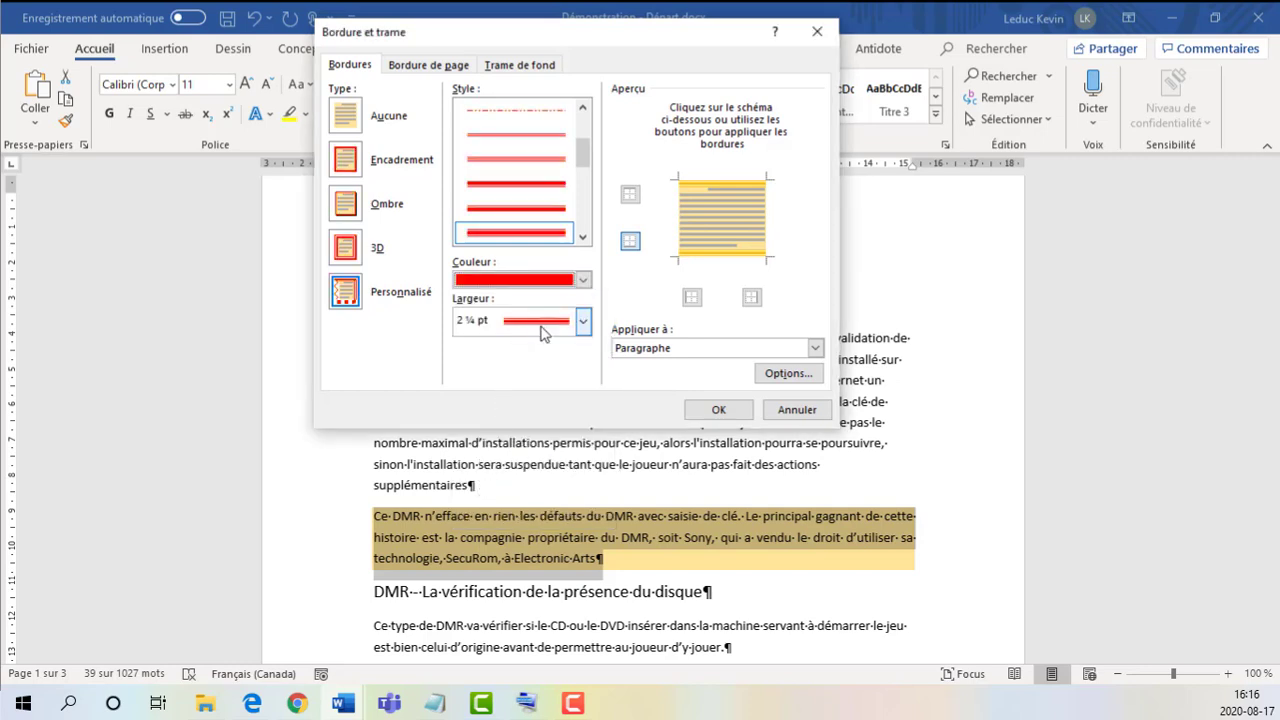
mouse_move(583, 155)
mouse_down()
mouse_move(583, 133)
mouse_move(583, 150)
mouse_up()
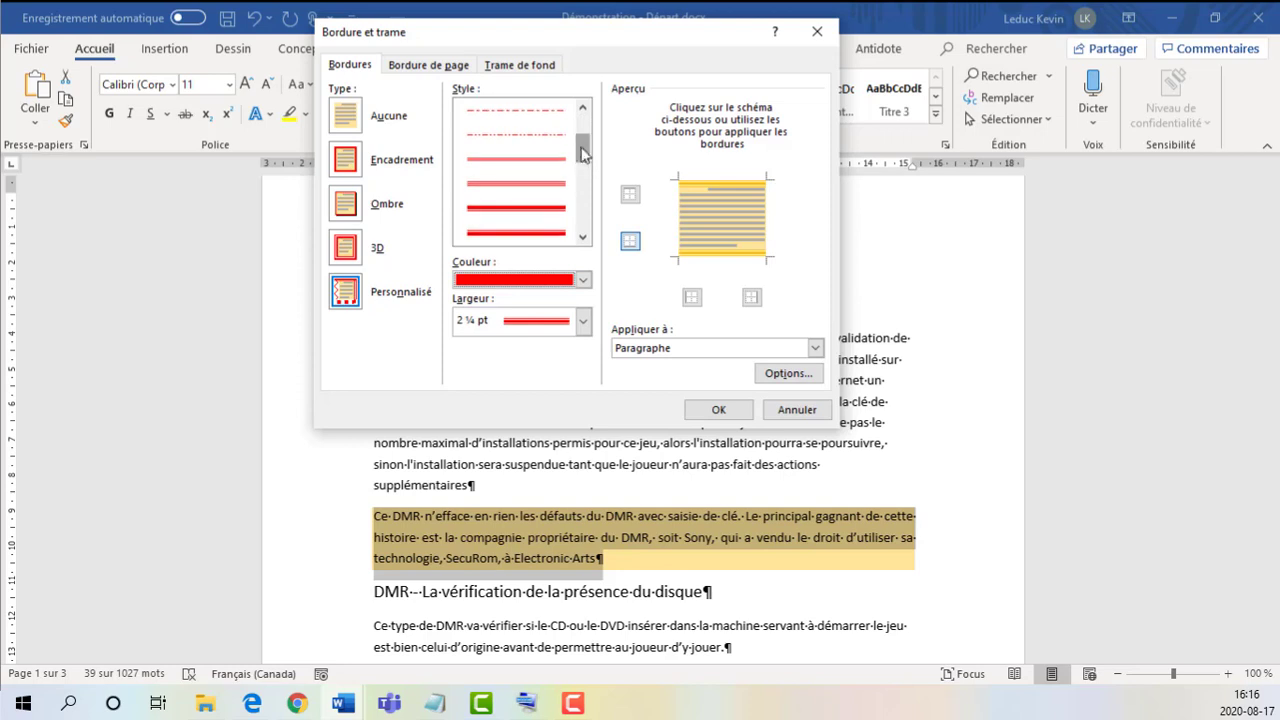
click(546, 210)
click(546, 208)
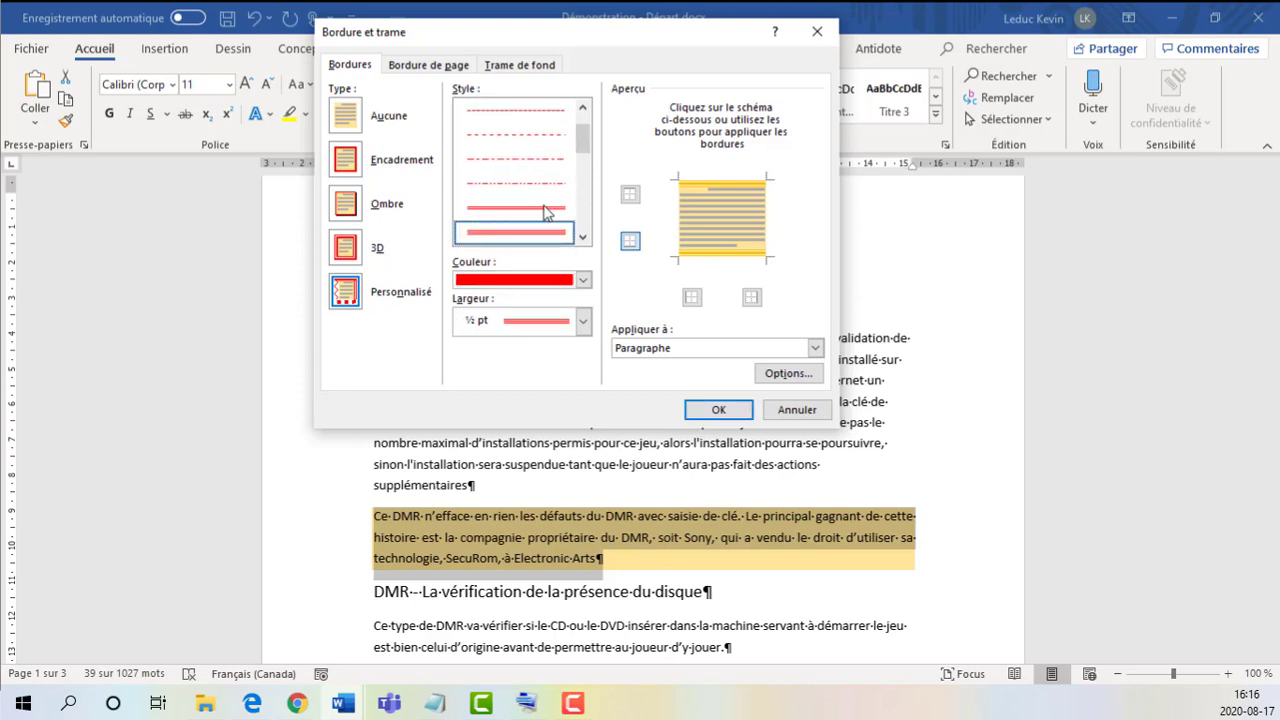
click(681, 224)
click(764, 224)
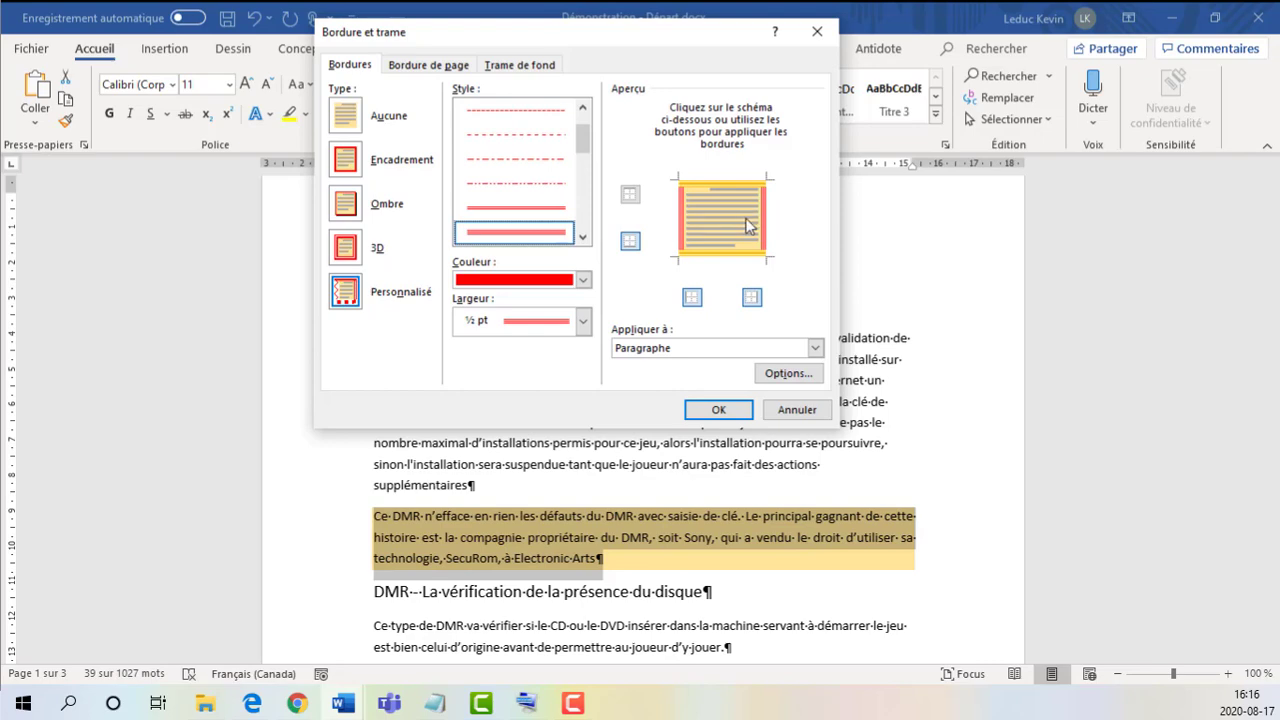
click(728, 415)
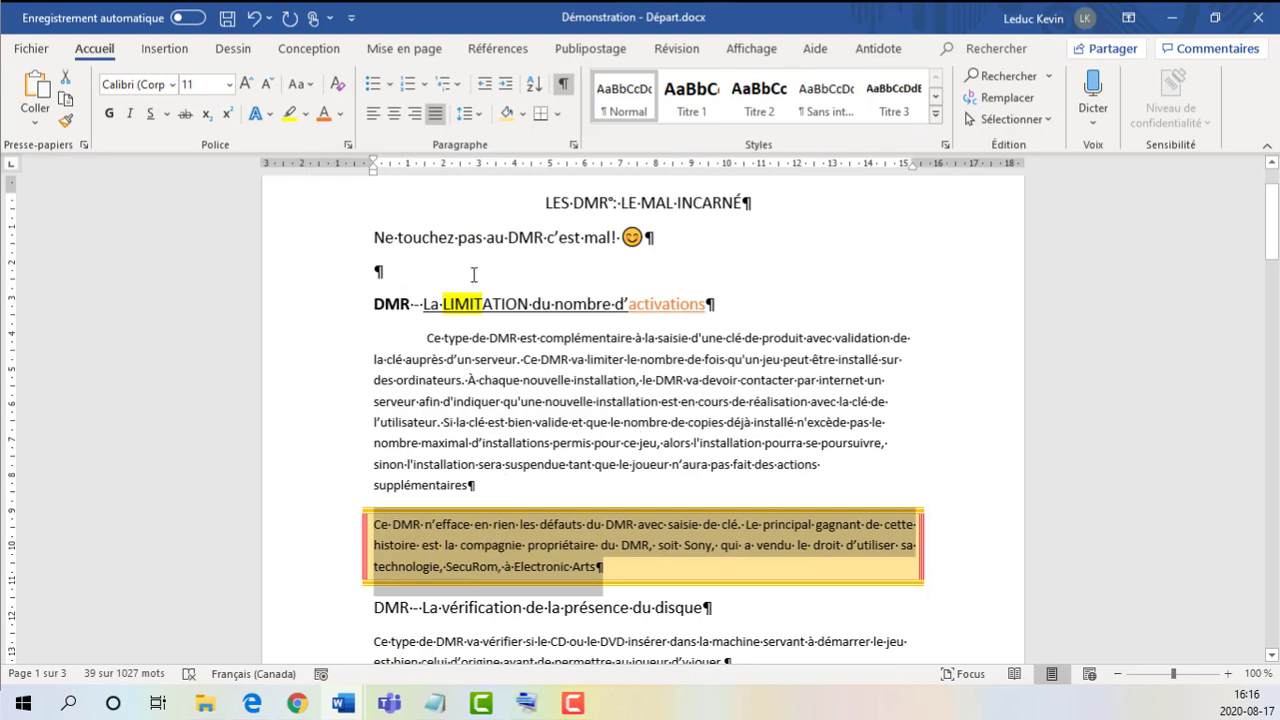
click(624, 572)
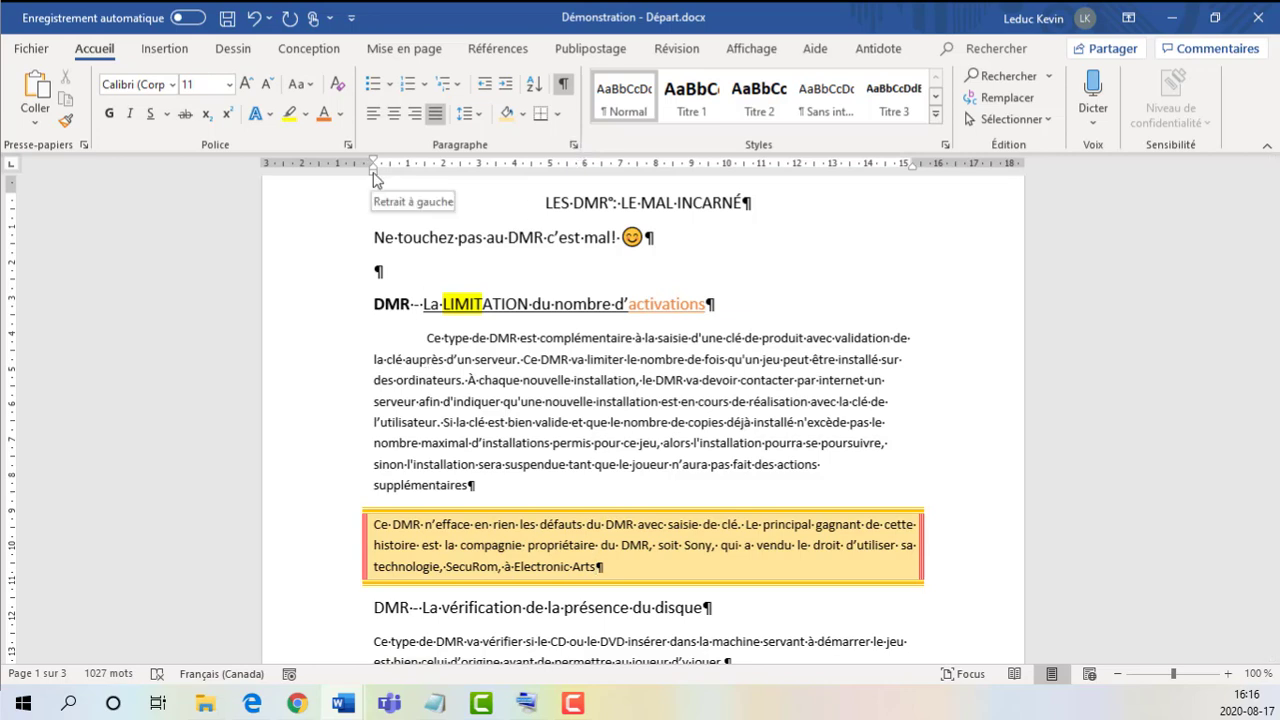
Step: Indent the shaded, bordered paragraph 4 cm from the left margin and about 4 cm from the right margin using the ruler
drag(375, 178, 517, 176)
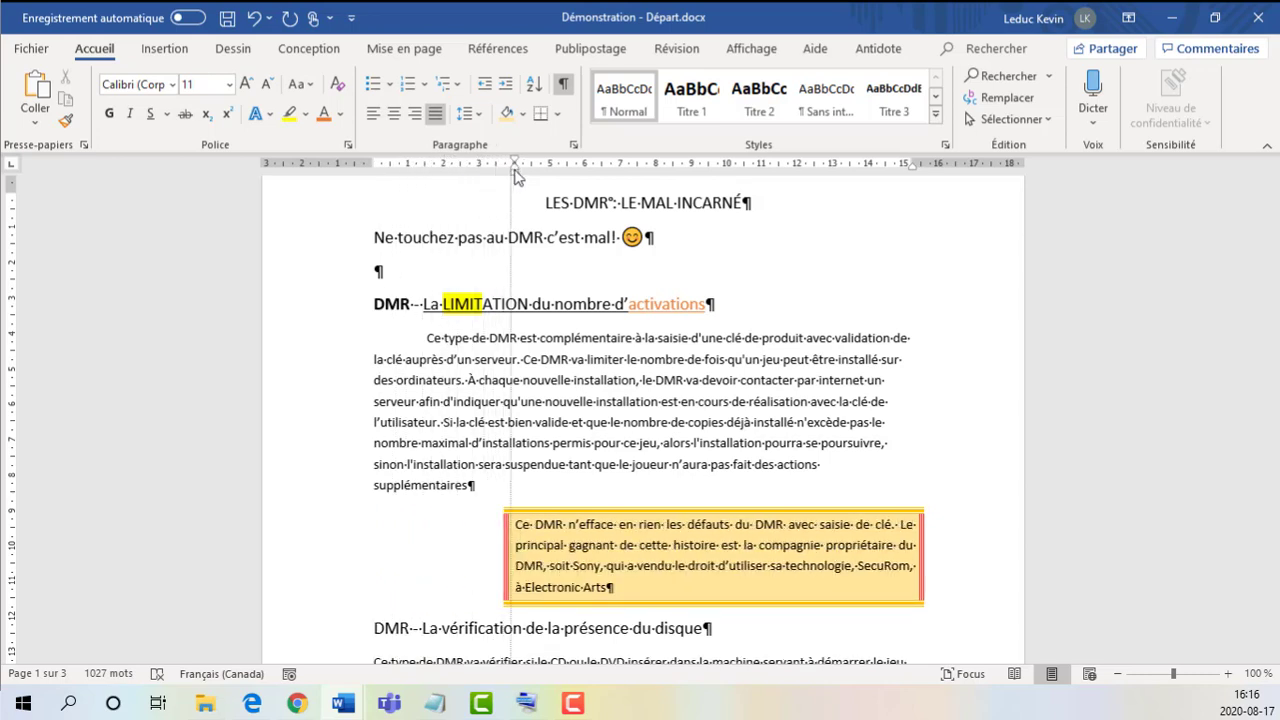
drag(517, 176, 517, 176)
drag(911, 172, 776, 173)
scroll(765, 560, down, 1)
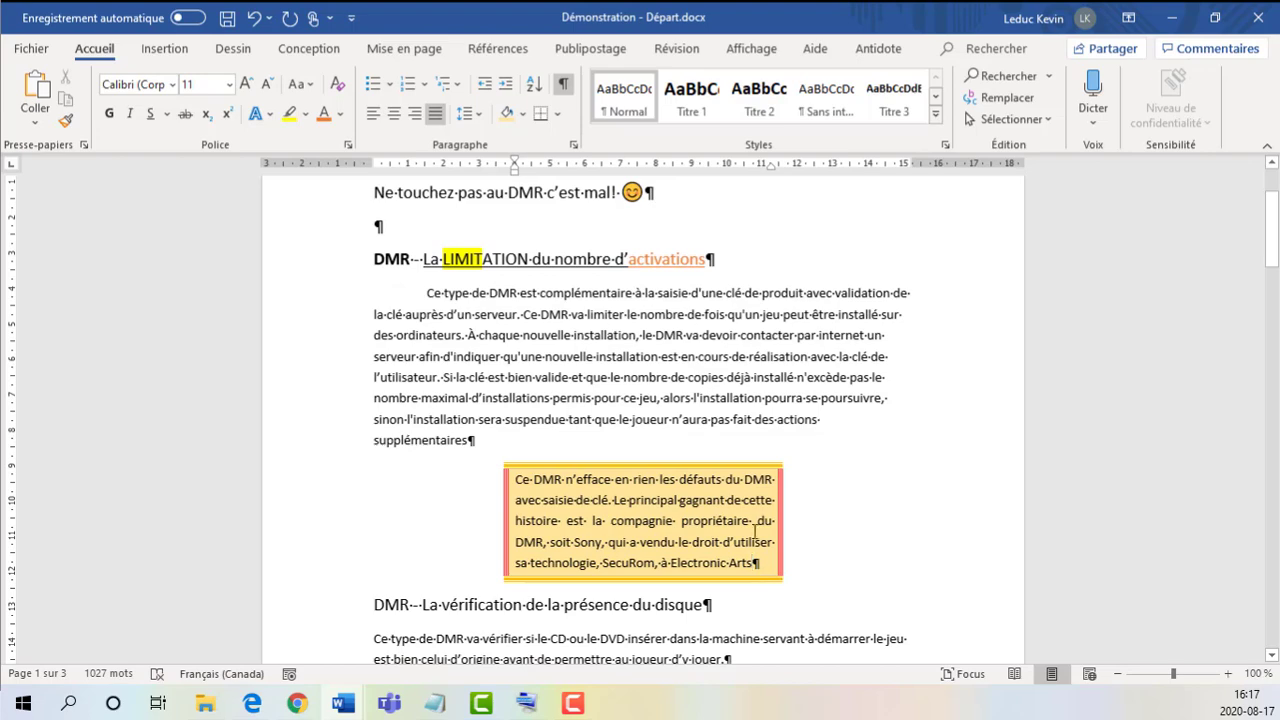
Step: Set the shaded paragraph's right indent to exactly 4 cm in the detailed paragraph settings and apply it
click(578, 148)
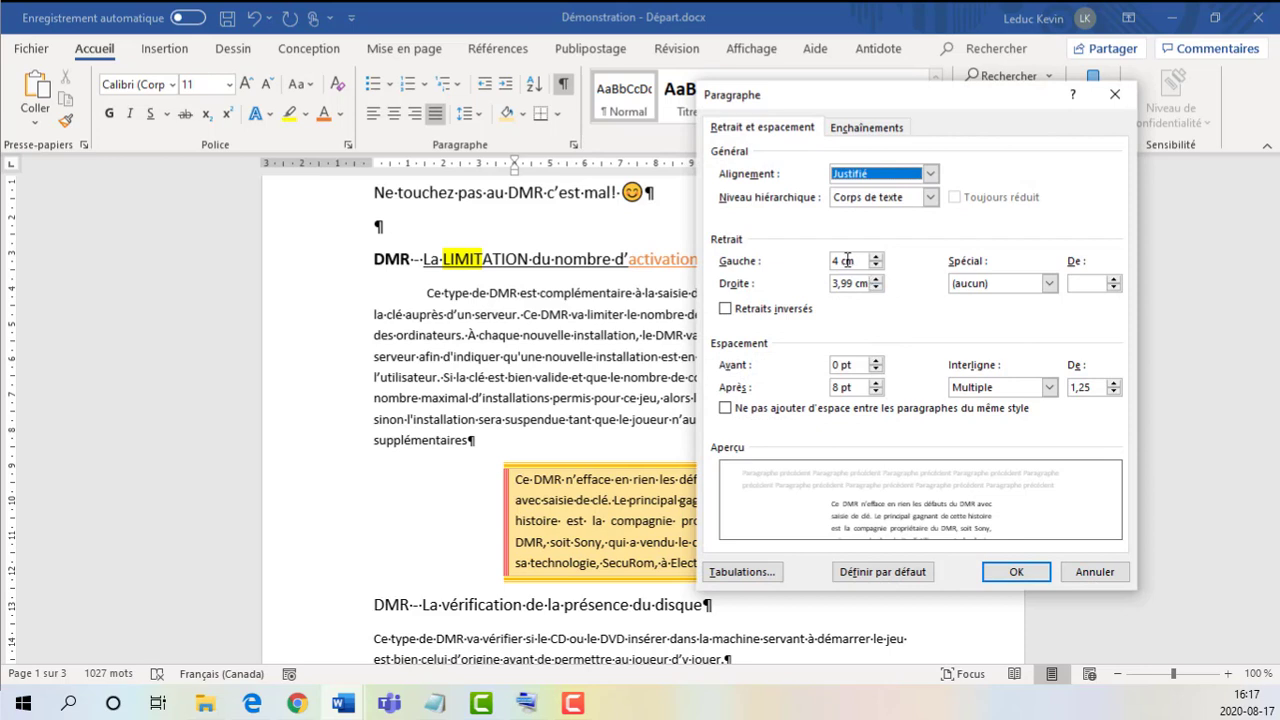
drag(840, 261, 818, 284)
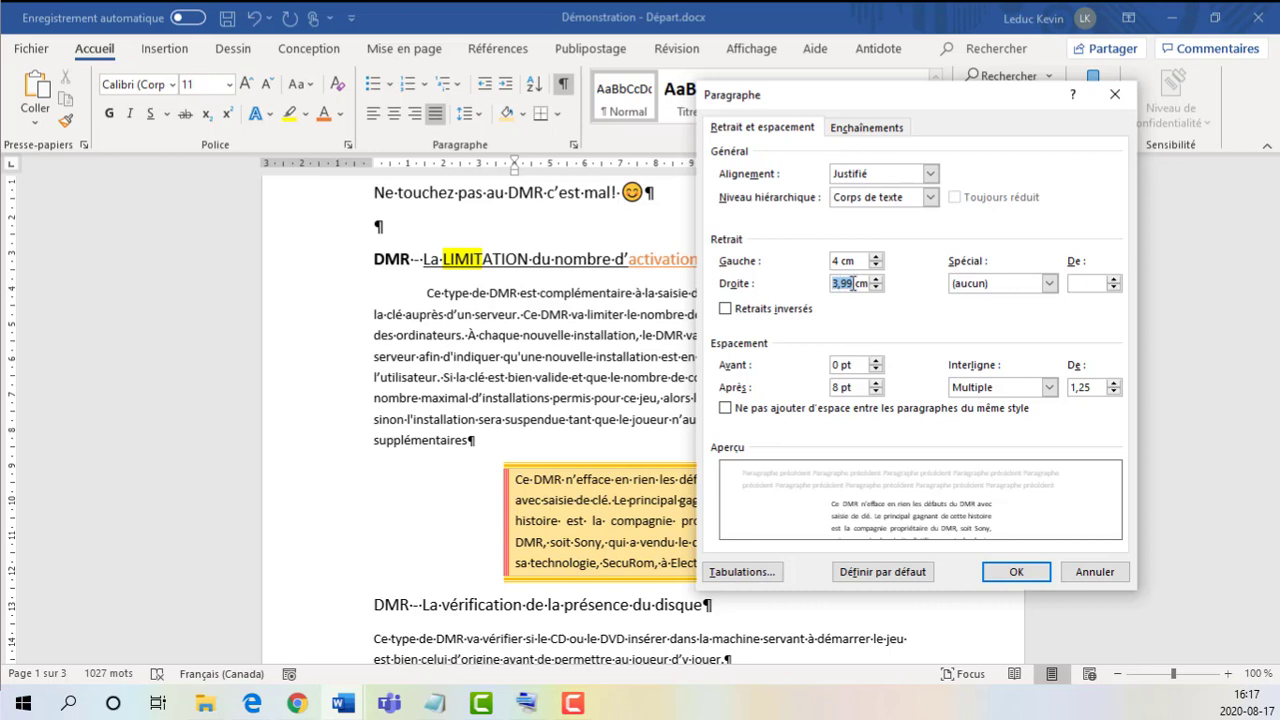
text(4)
drag(826, 95, 844, 76)
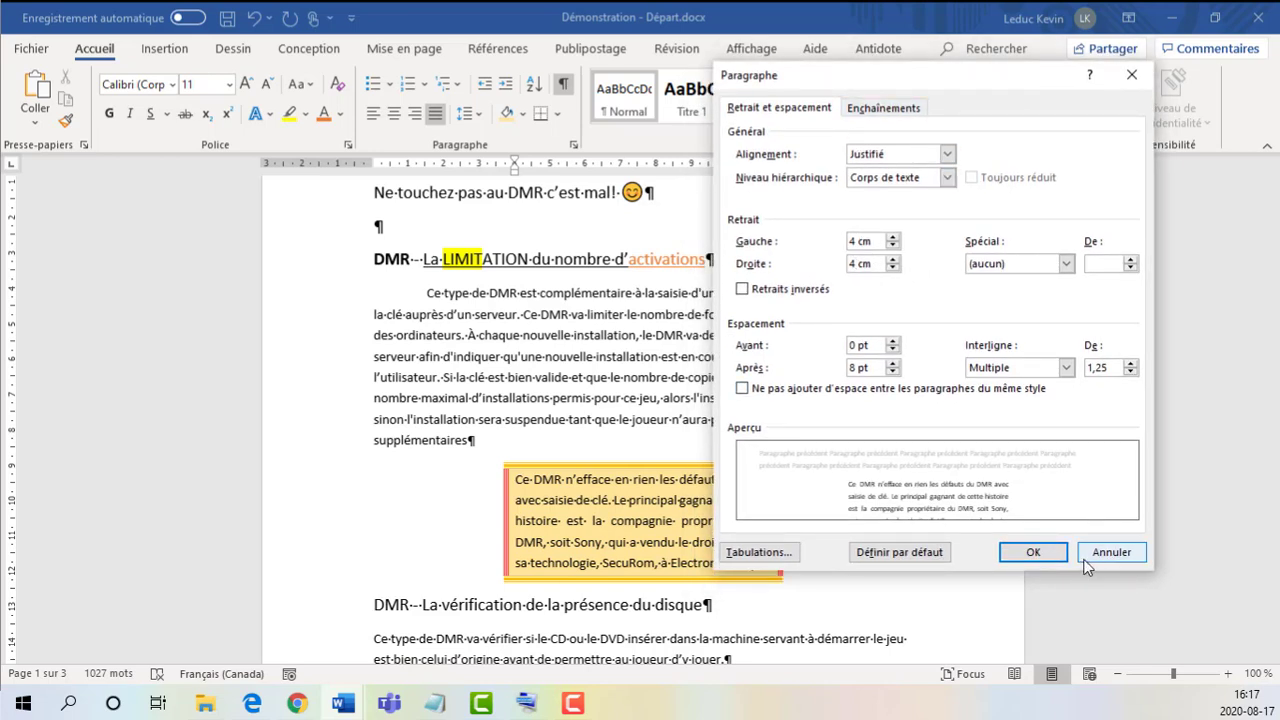
click(1034, 553)
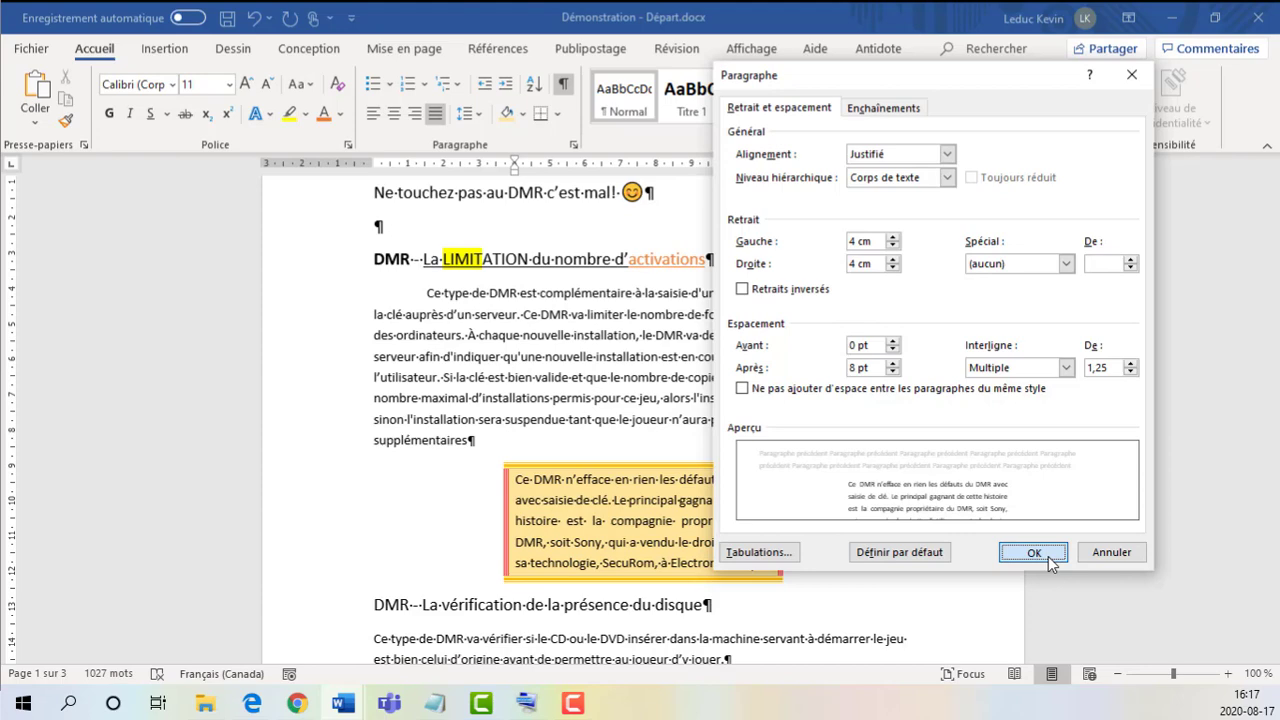
click(1048, 557)
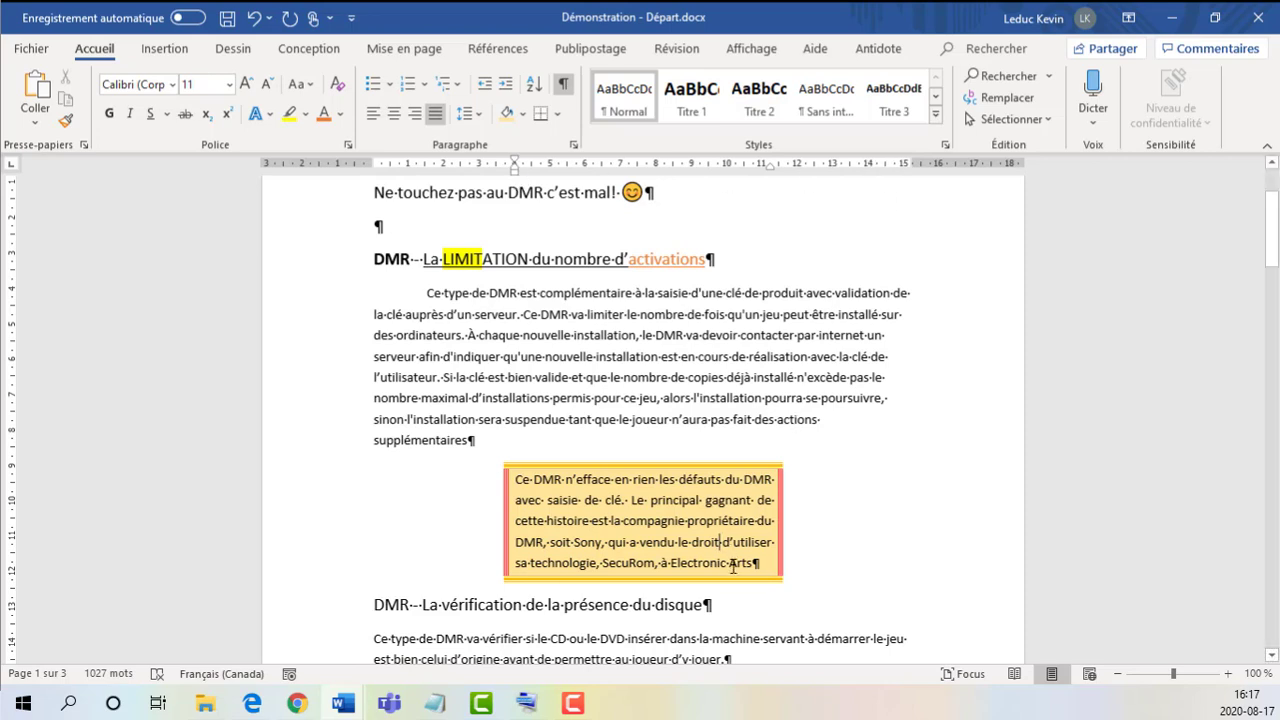
Step: Decrease the shaded paragraph's left indent stepwise to about 2.5 cm and increase it again to about 5 cm
click(553, 480)
scroll(620, 511, down, 1)
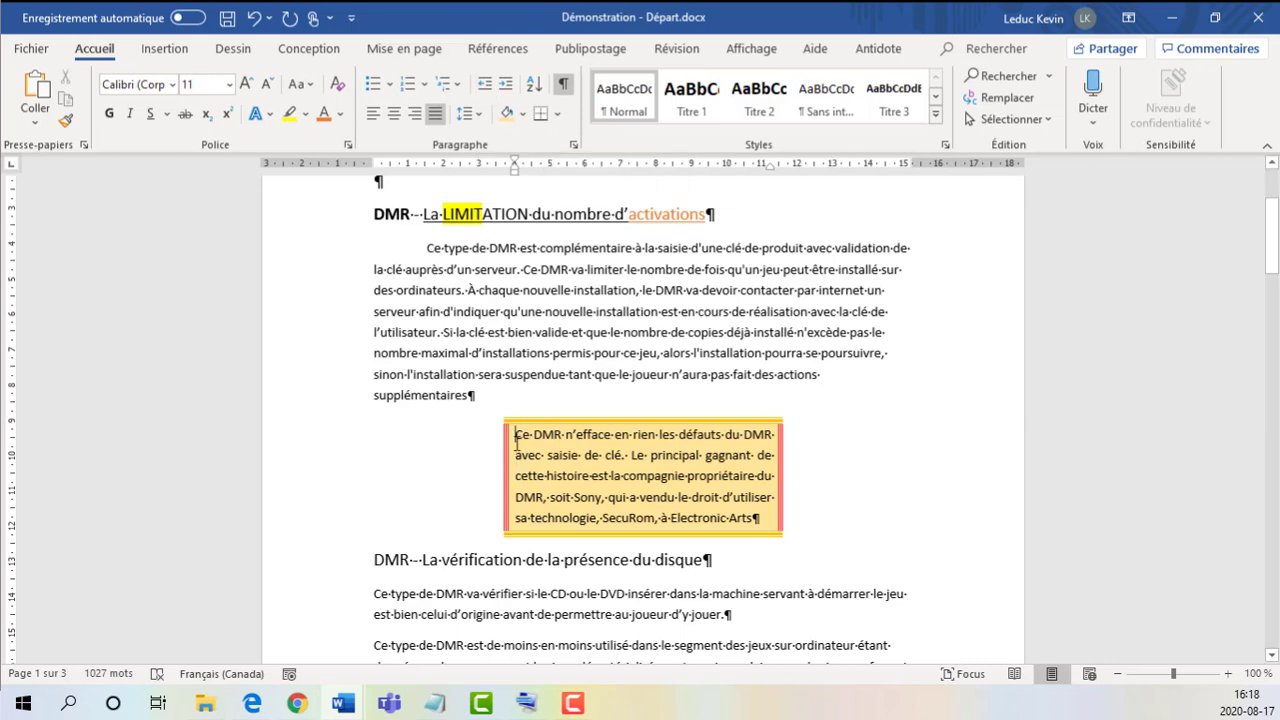
click(488, 84)
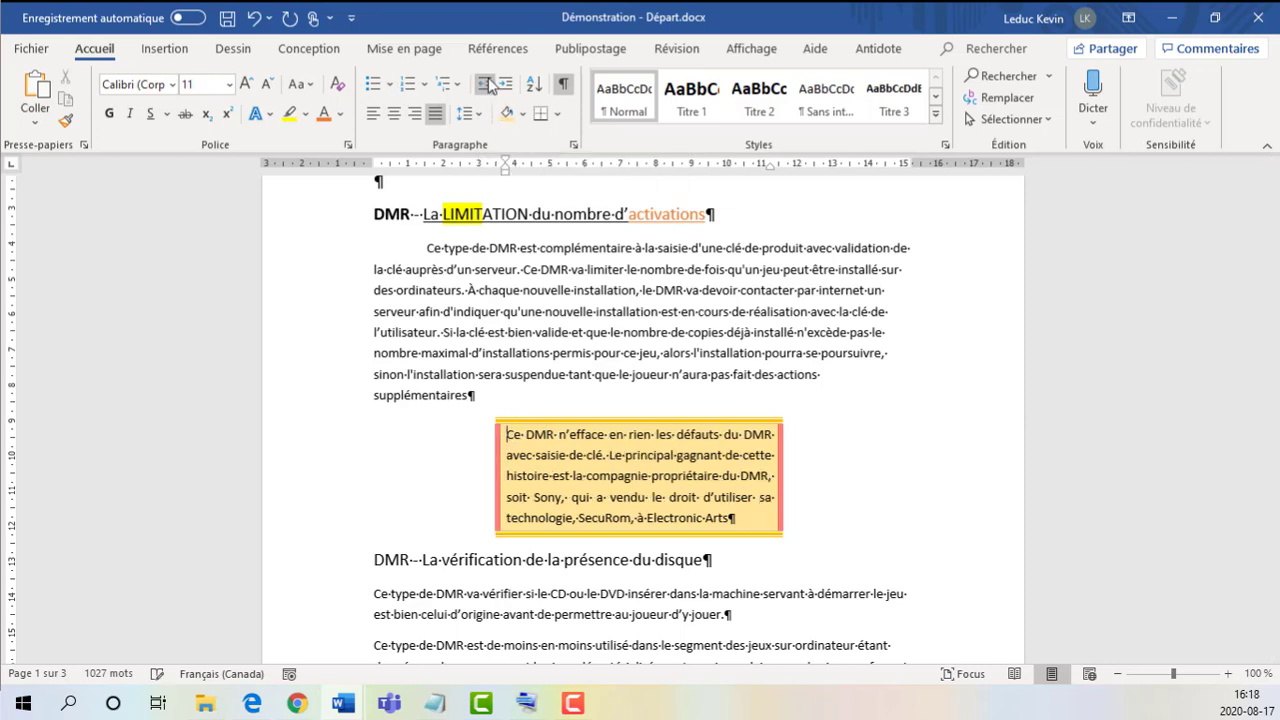
click(488, 84)
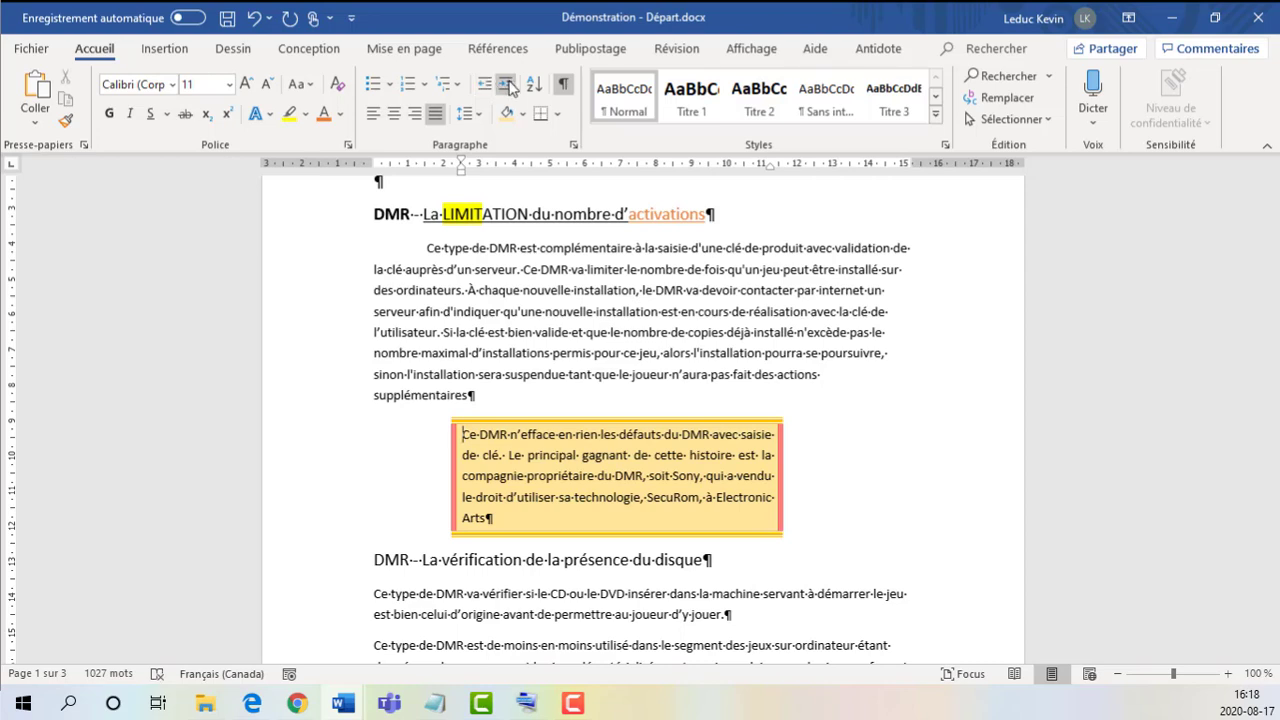
click(508, 85)
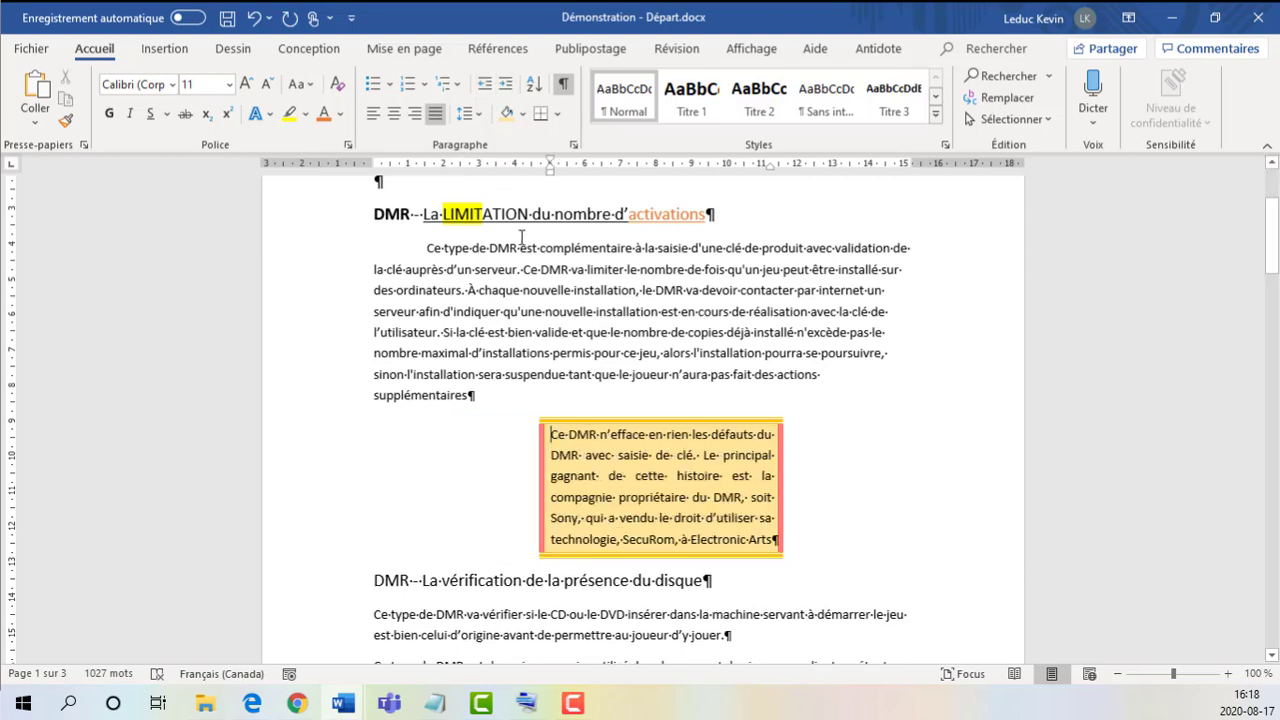
scroll(648, 290, down, 1)
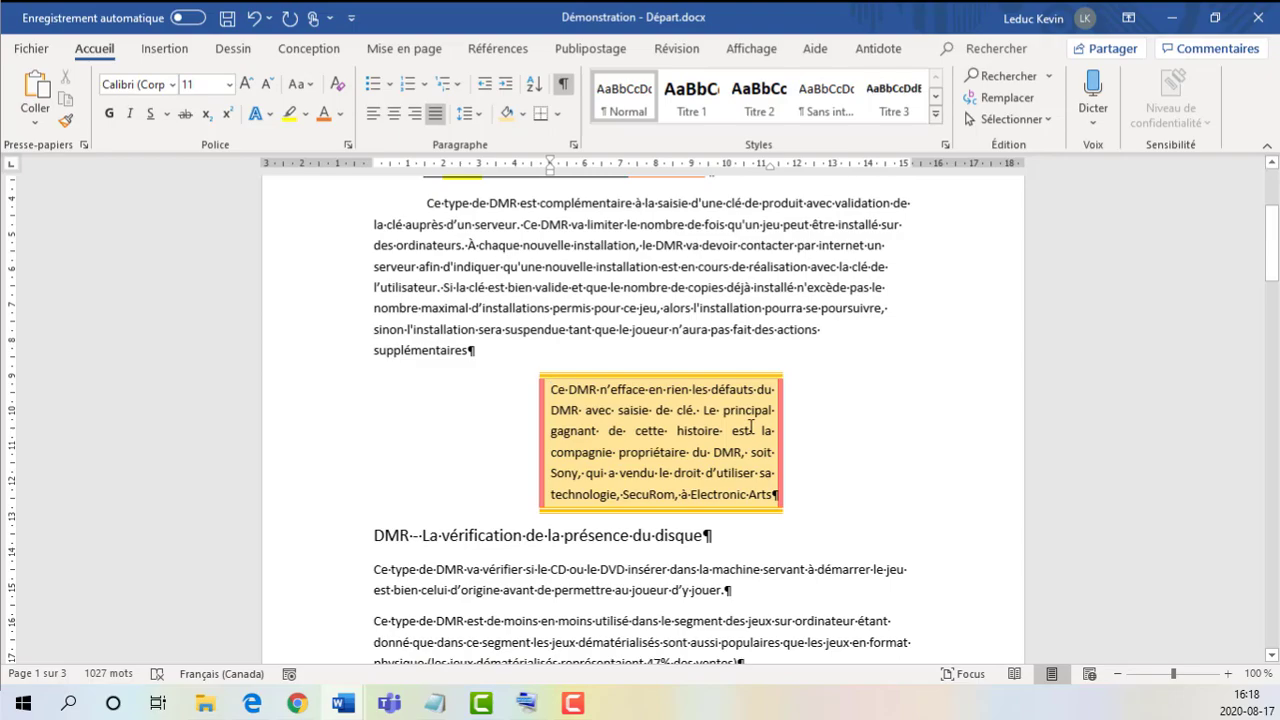
scroll(778, 467, up, 1)
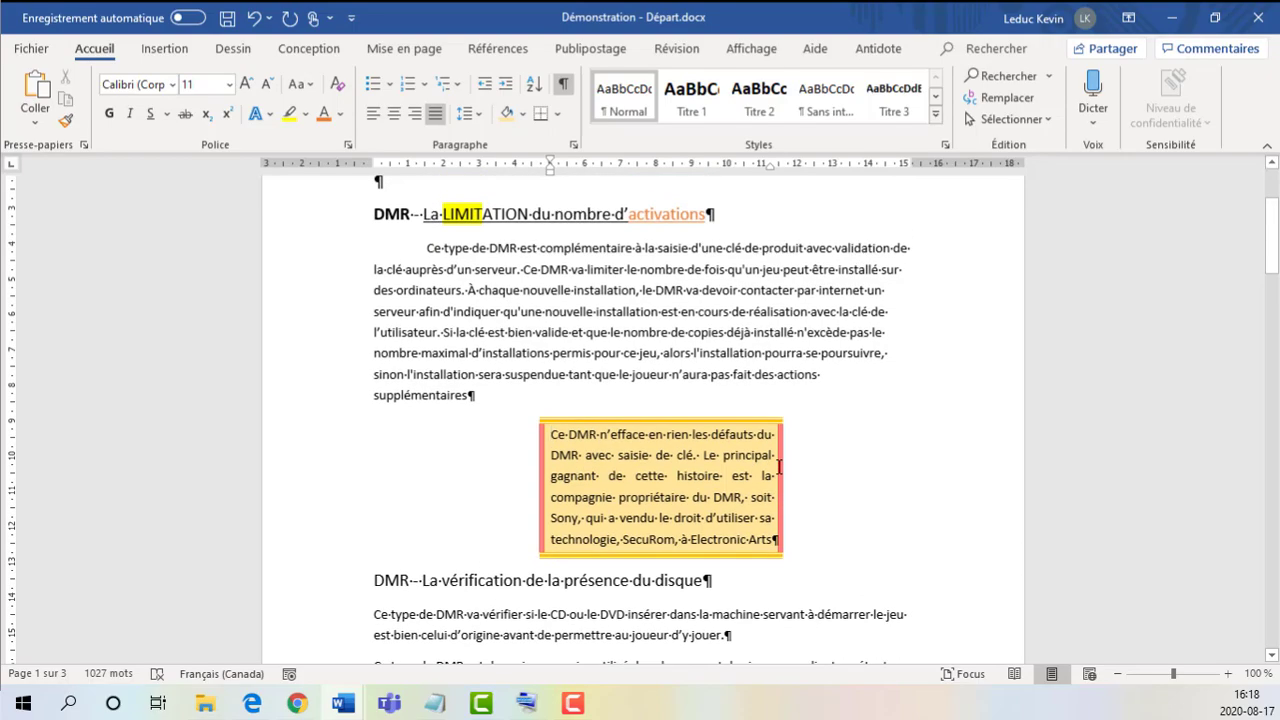